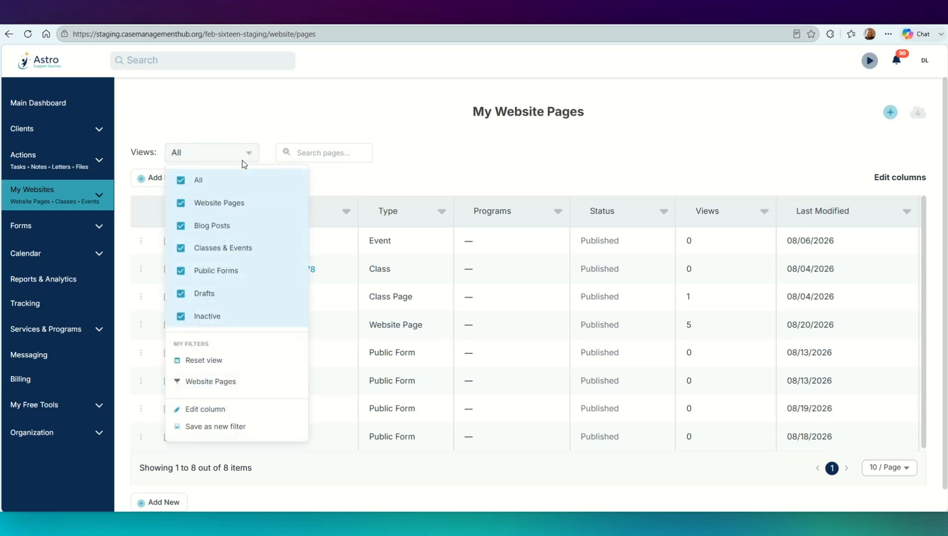
# Step: Filter the page list to Website Pages, then open and look over the Astro Support Home page
pyautogui.click(215, 384)
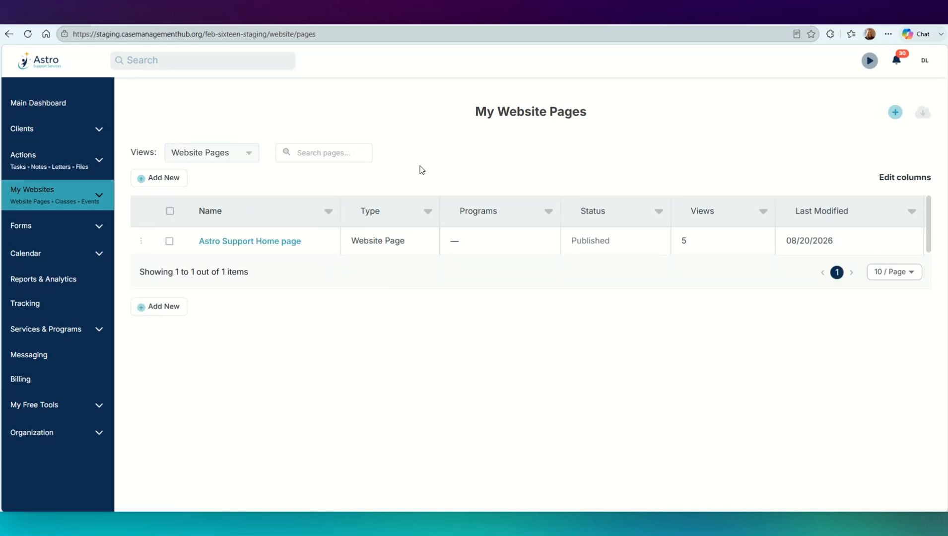
pyautogui.click(268, 247)
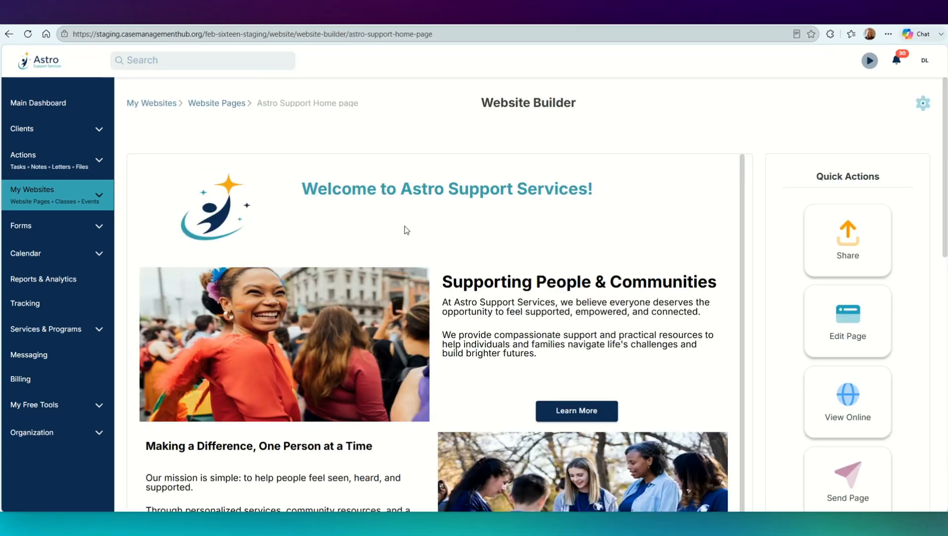
pyautogui.scroll(-2, 789, 353)
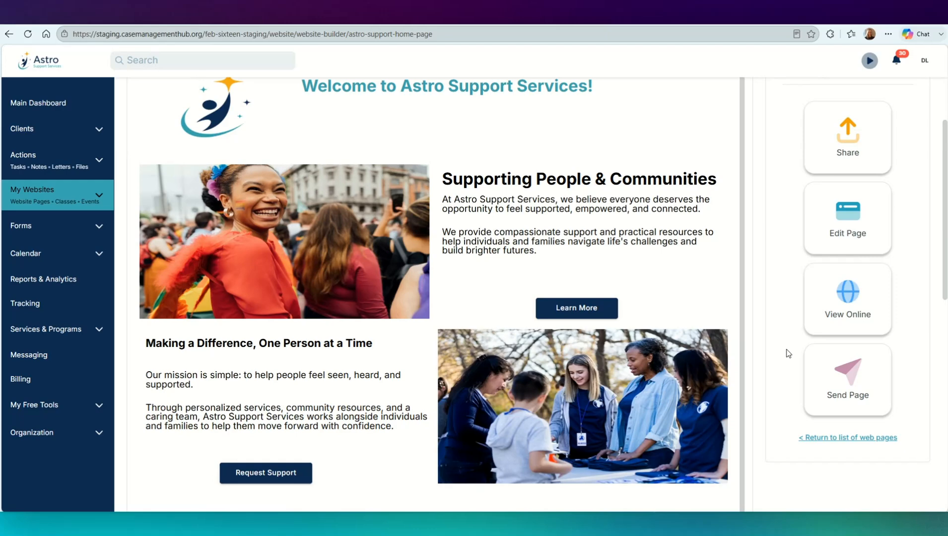
pyautogui.scroll(2, 789, 354)
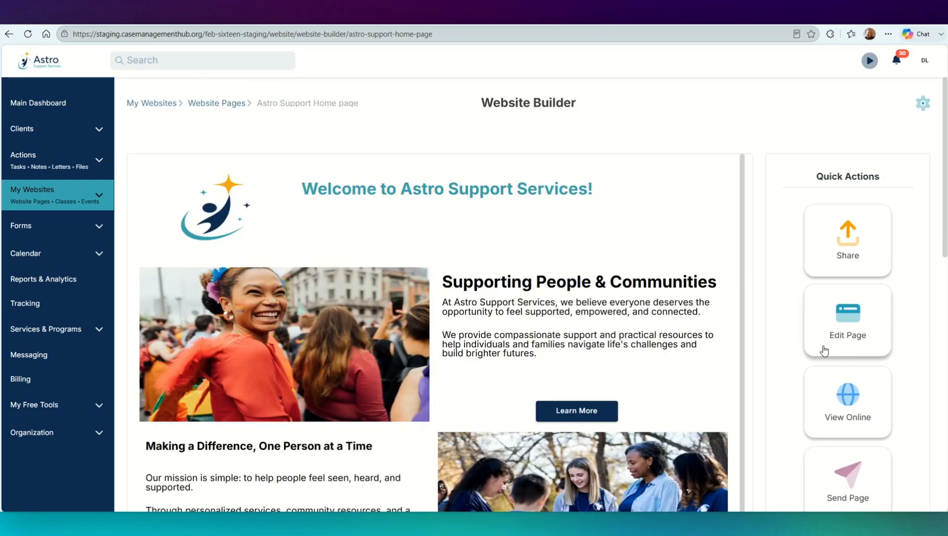
# Step: View the Astro Support Home page online, look through its content, and return to the builder
pyautogui.click(842, 392)
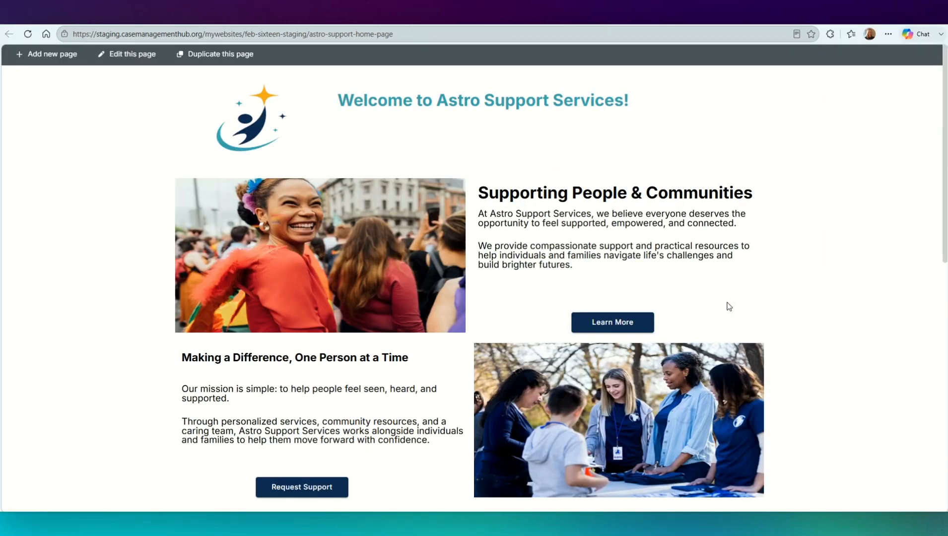
pyautogui.scroll(-3, 811, 176)
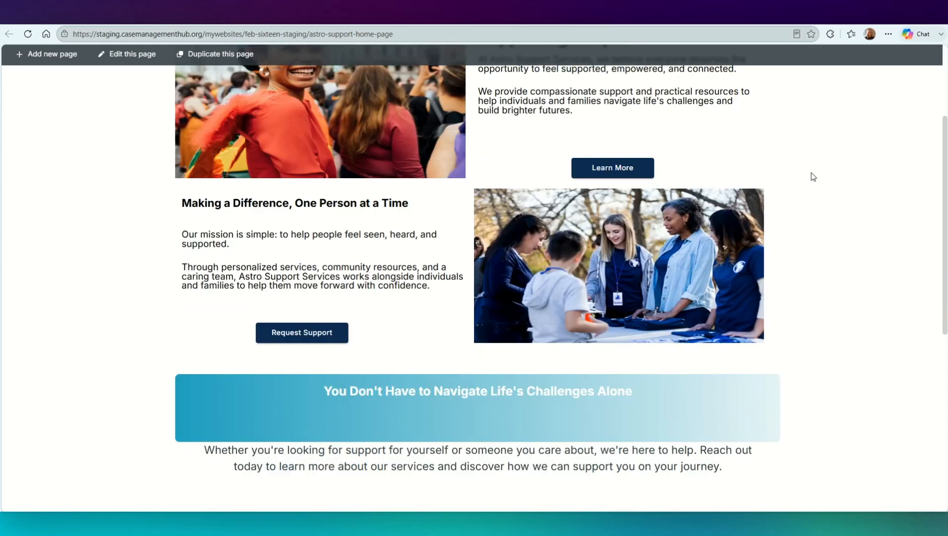
pyautogui.scroll(1, 813, 177)
pyautogui.scroll(2, 813, 177)
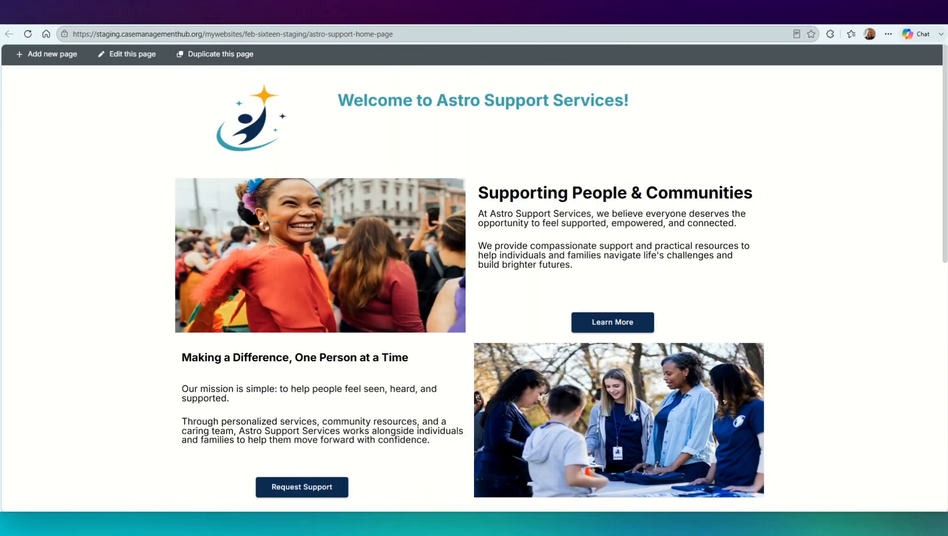
pyautogui.click(392, 27)
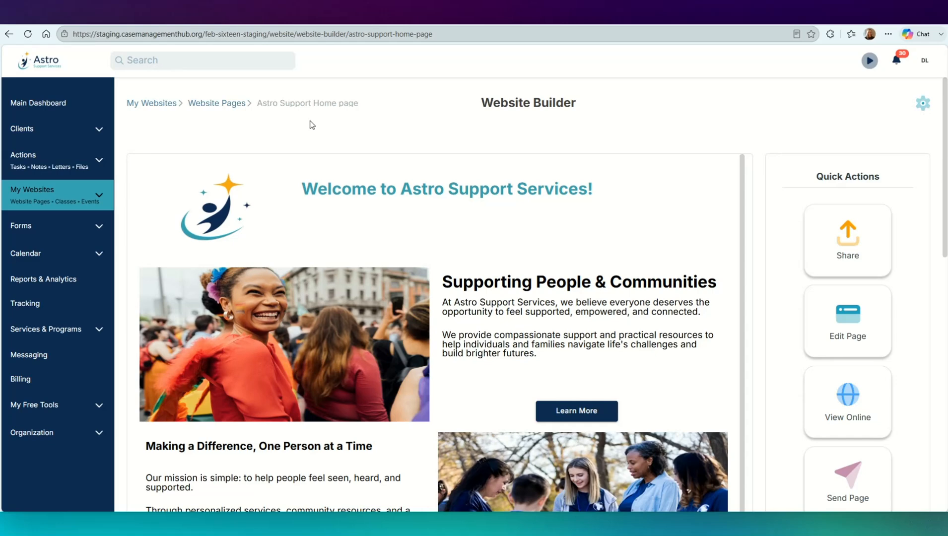
# Step: Create a website page titled "Services Page for Astro Support Services" and widen its heading to fit the full title
pyautogui.click(208, 104)
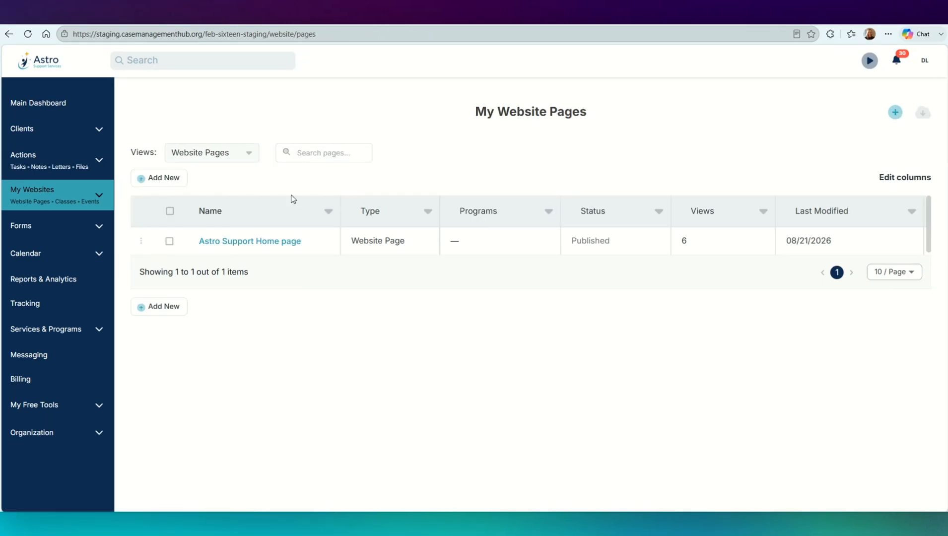
pyautogui.click(166, 173)
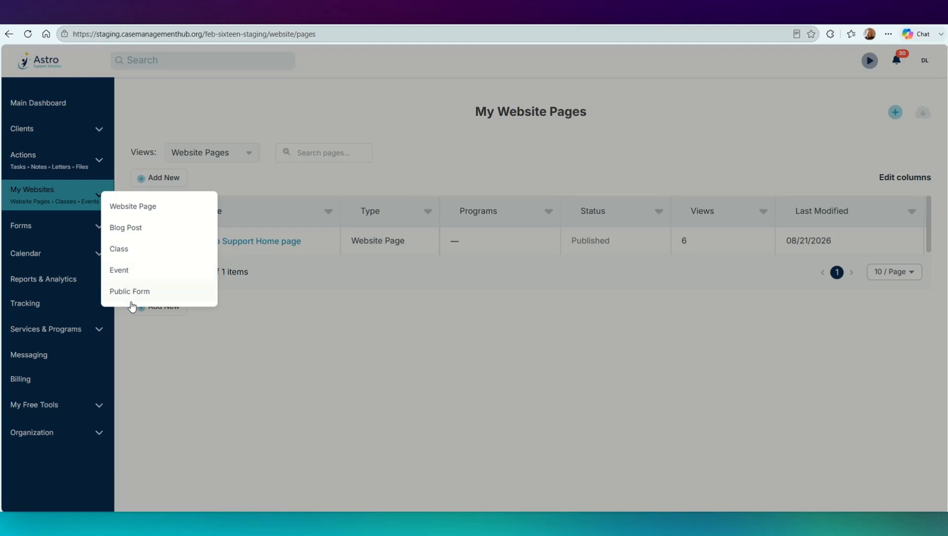
pyautogui.click(154, 207)
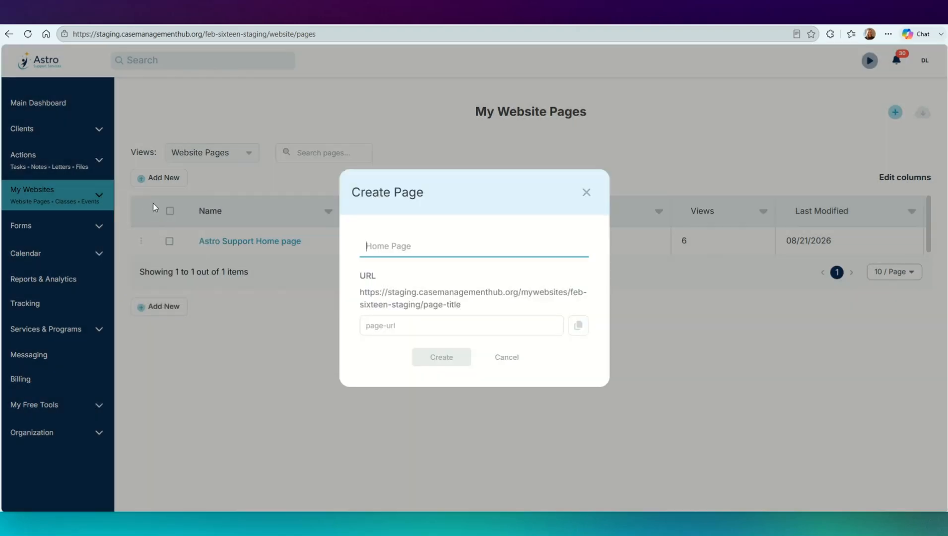
pyautogui.write('Services Page for Astro Support Services')
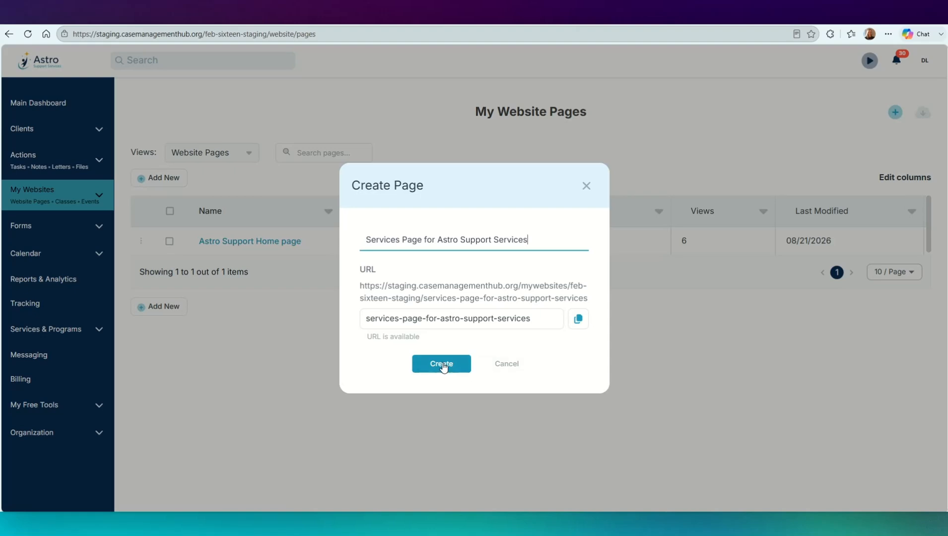
pyautogui.click(442, 364)
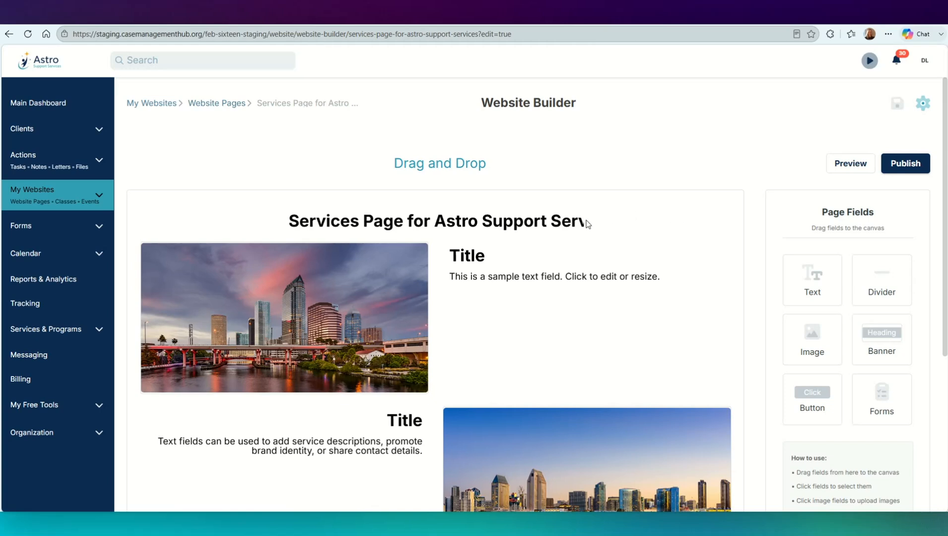
pyautogui.click(570, 223)
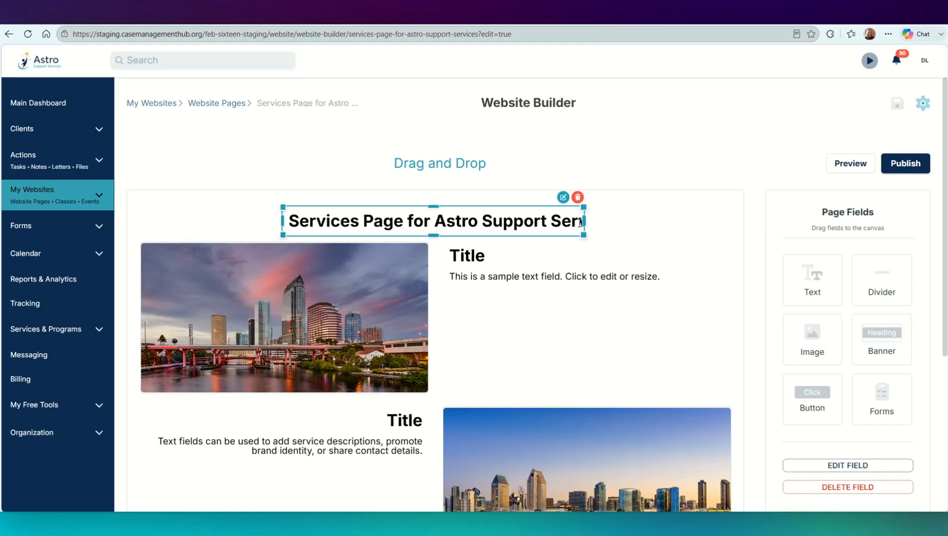
pyautogui.moveTo(582, 222); pyautogui.dragTo(641, 221)
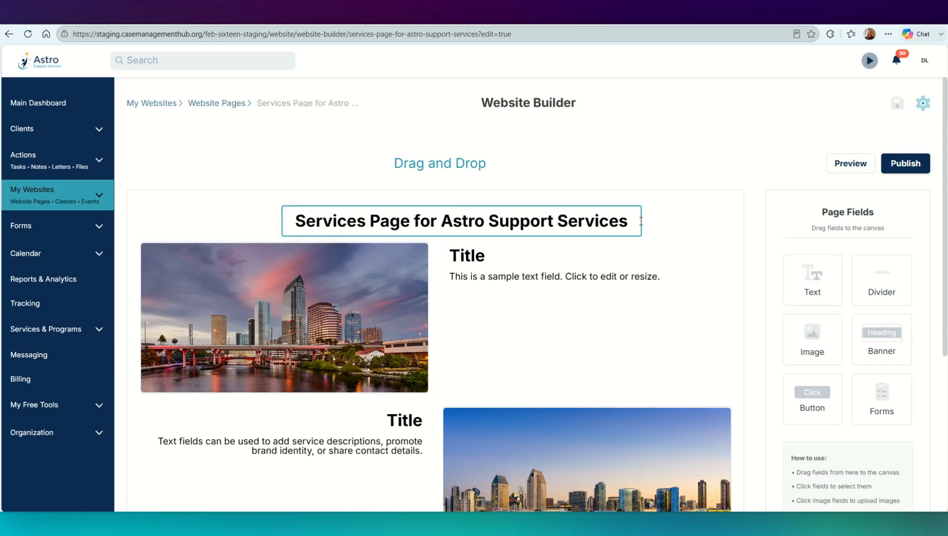
# Step: Replace the first text block with the heading "Equine Therapy Services" and the sentence "We support you through hands-on equine therapy with trained horses."
pyautogui.click(477, 253)
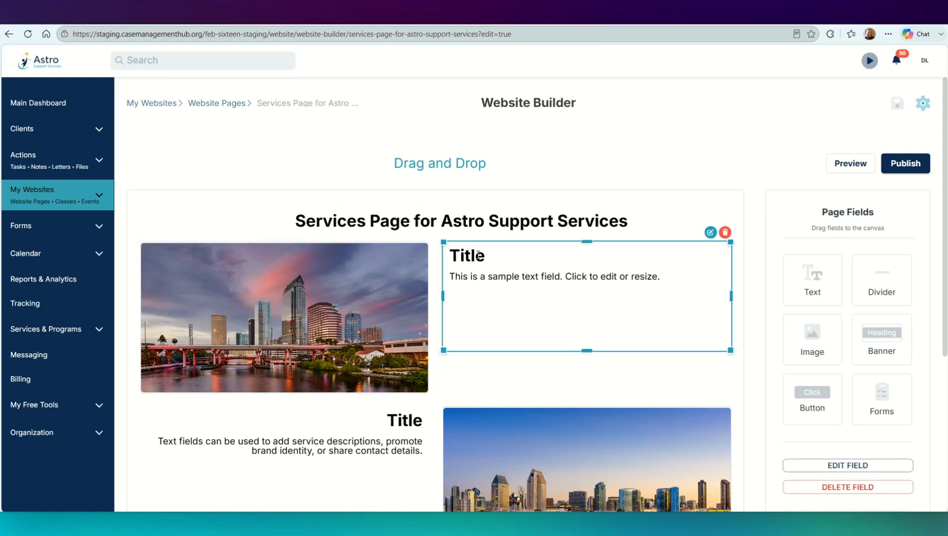
pyautogui.click(710, 232)
pyautogui.moveTo(478, 322); pyautogui.dragTo(448, 313)
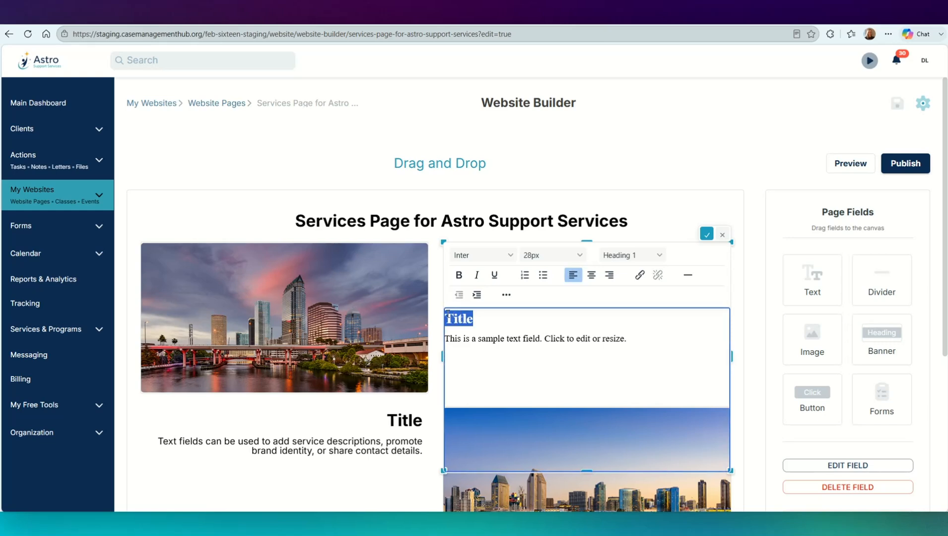
pyautogui.write('Equine Therapy Services')
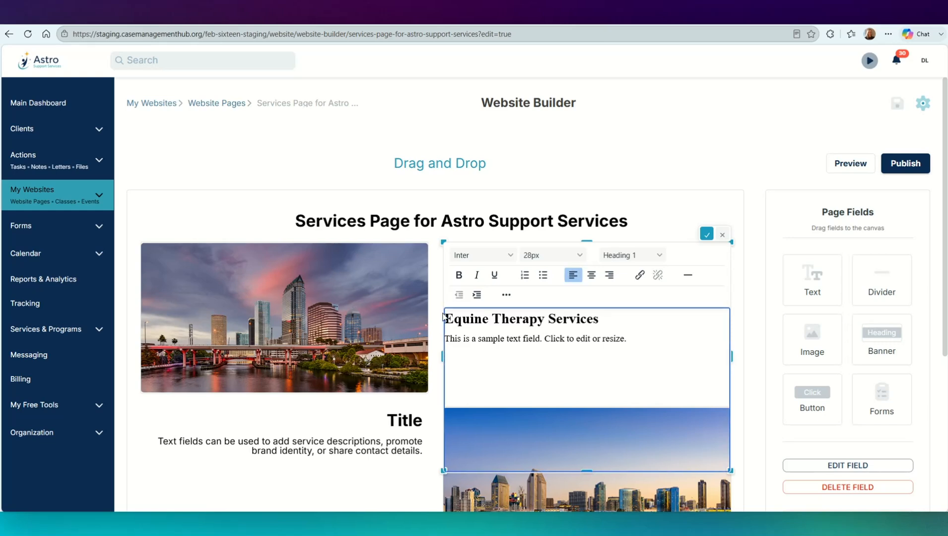
pyautogui.tripleClick(496, 339)
pyautogui.write('We support you through hands-on equine therapy with trained horses.')
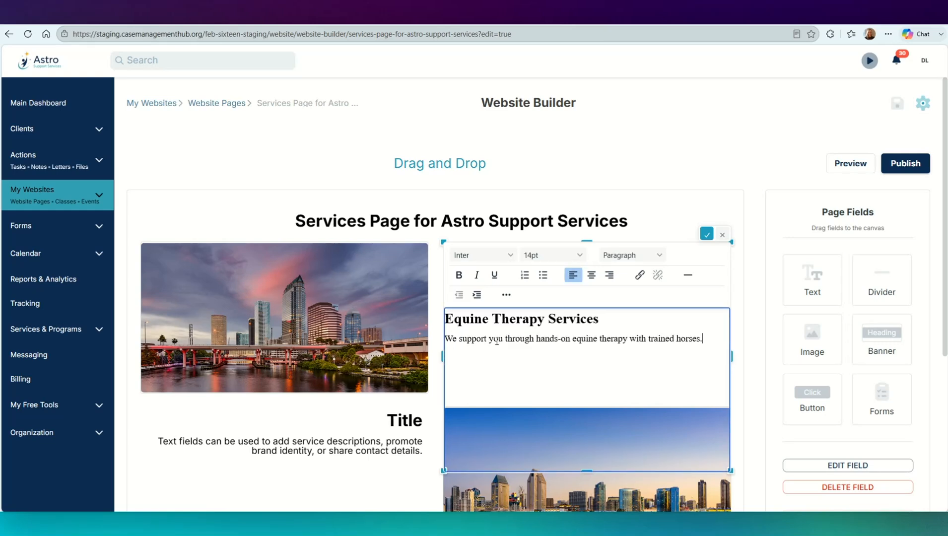
pyautogui.click(748, 303)
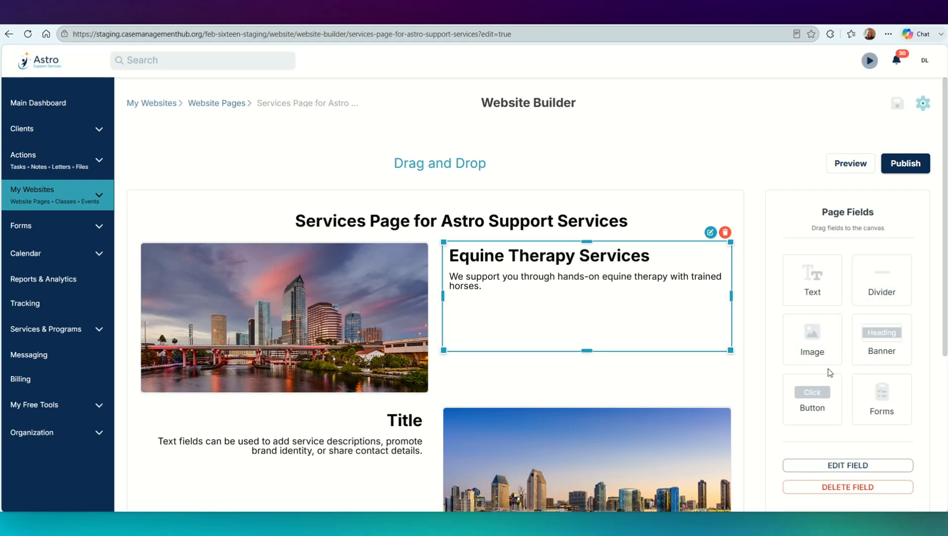
# Step: Add a button below the equine therapy text, labelled "Learn More" and widened so the label fits on one line
pyautogui.moveTo(819, 395); pyautogui.dragTo(584, 322)
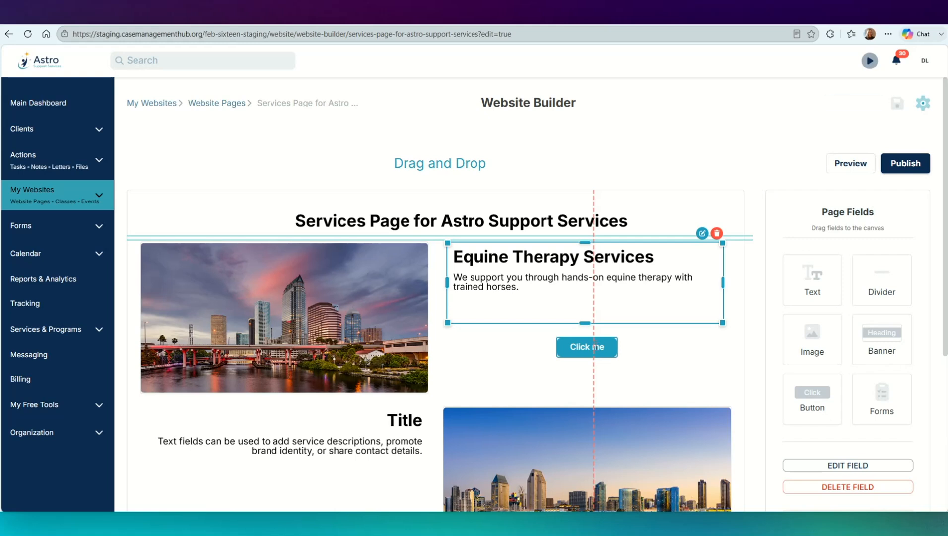
pyautogui.moveTo(588, 349)
pyautogui.click(555, 330)
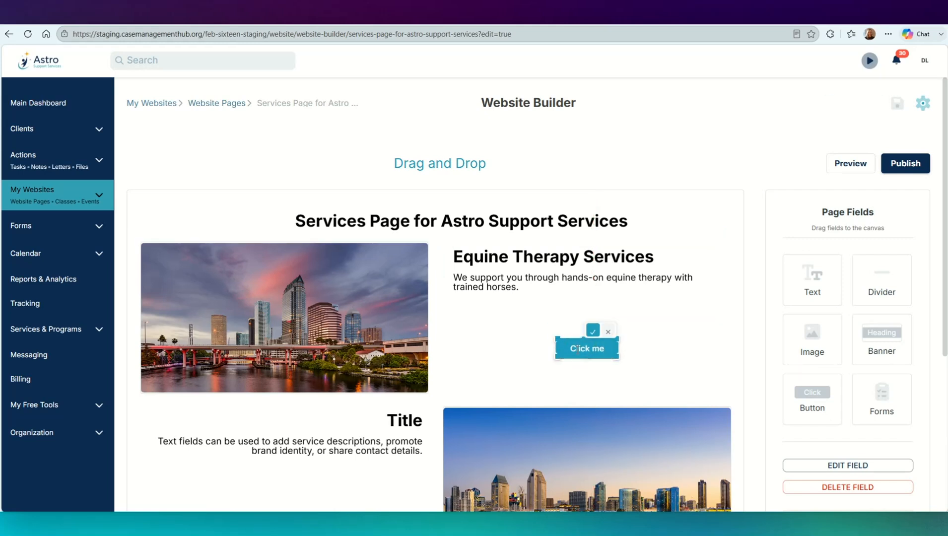
pyautogui.moveTo(570, 349); pyautogui.dragTo(608, 352)
pyautogui.write('Learn More')
pyautogui.click(593, 331)
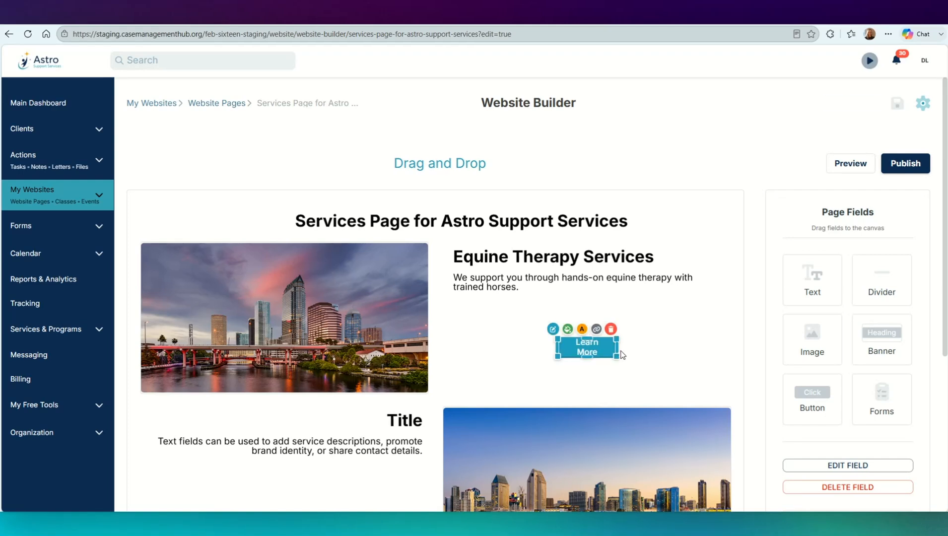
pyautogui.moveTo(618, 356); pyautogui.dragTo(571, 336)
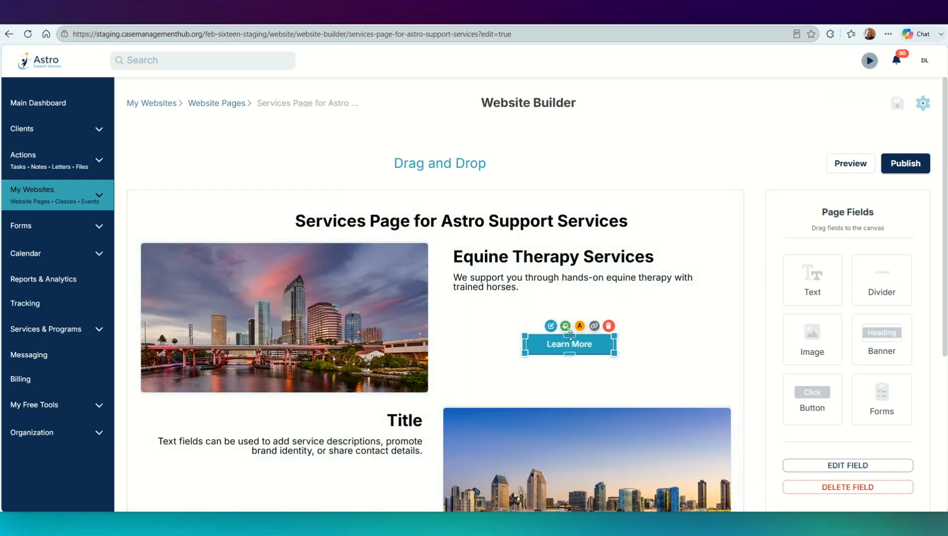
# Step: Set the Learn More button's background colour to bright blue, #2C82F2
pyautogui.click(565, 325)
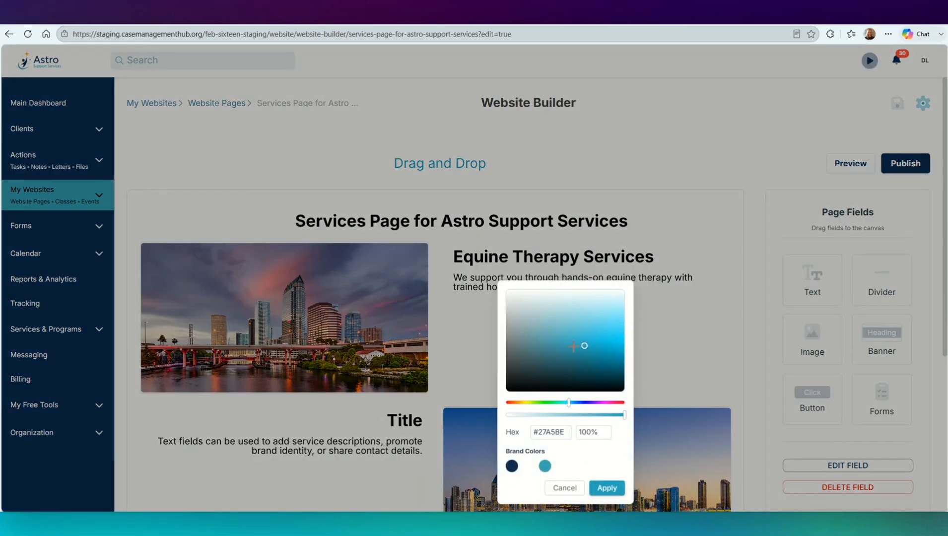
pyautogui.click(577, 402)
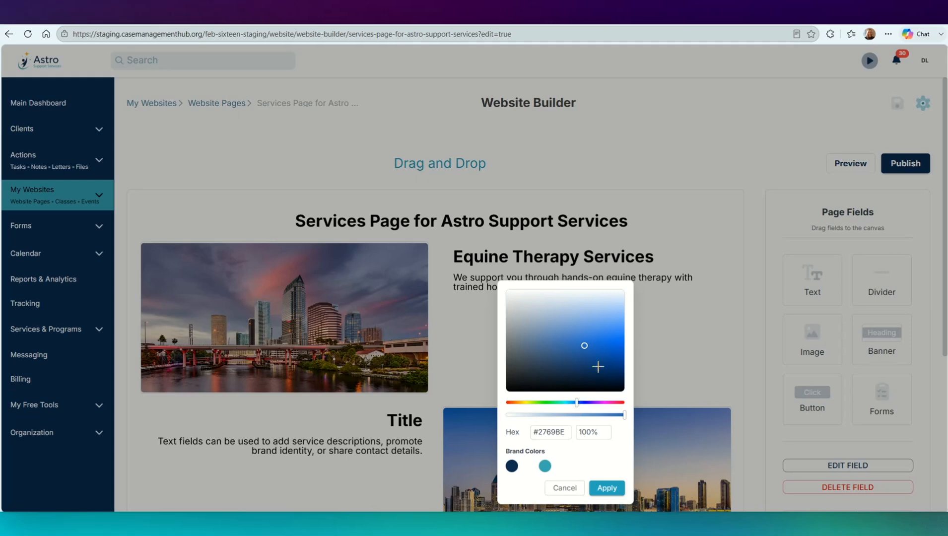
pyautogui.click(611, 334)
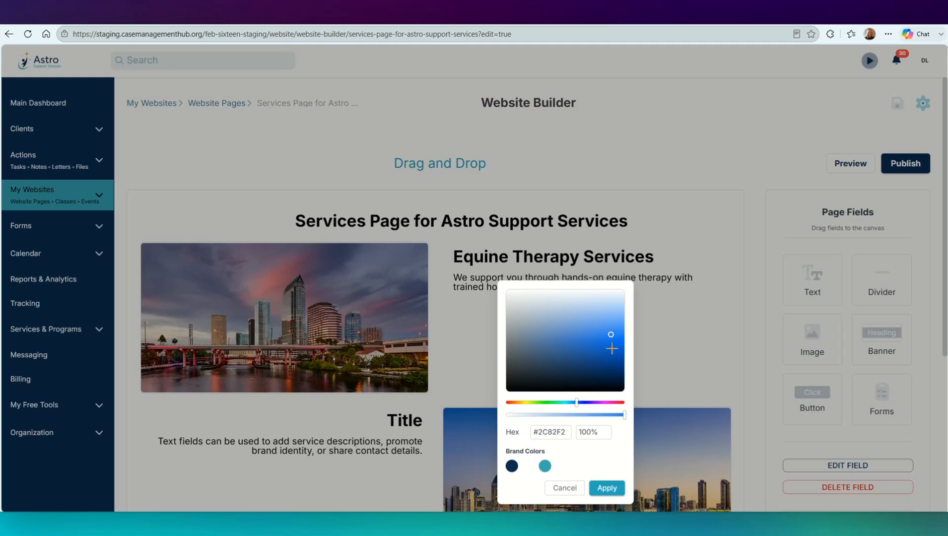
pyautogui.click(606, 488)
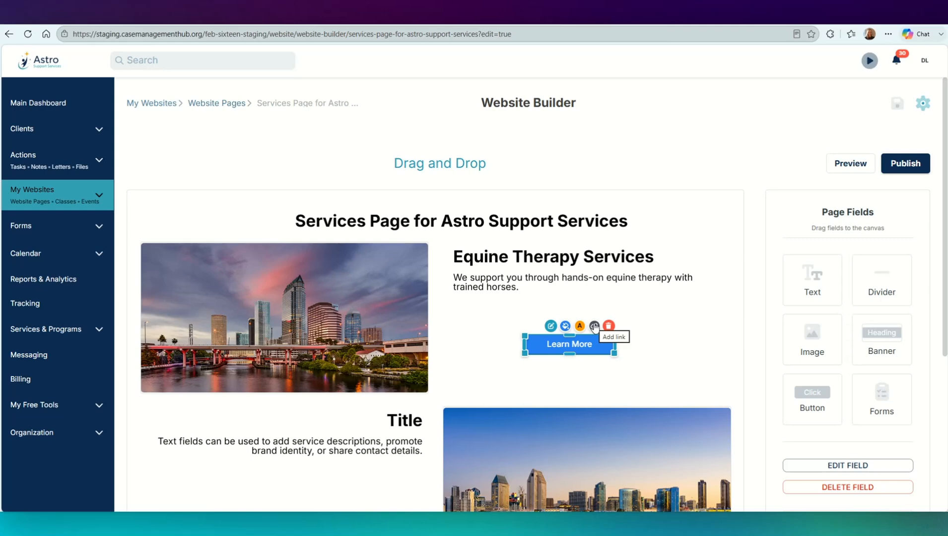
pyautogui.click(594, 326)
pyautogui.write('https://equinetherapy.com')
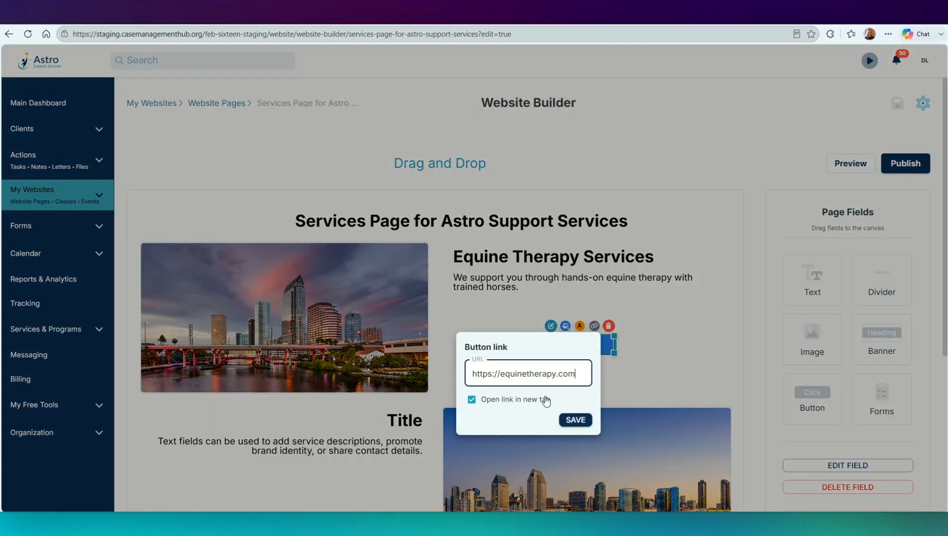
pyautogui.click(576, 420)
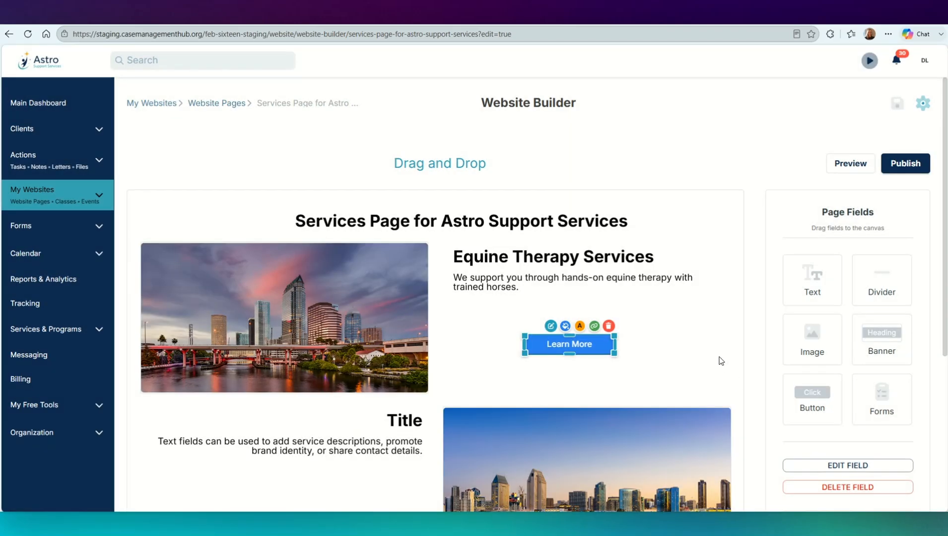
pyautogui.click(722, 361)
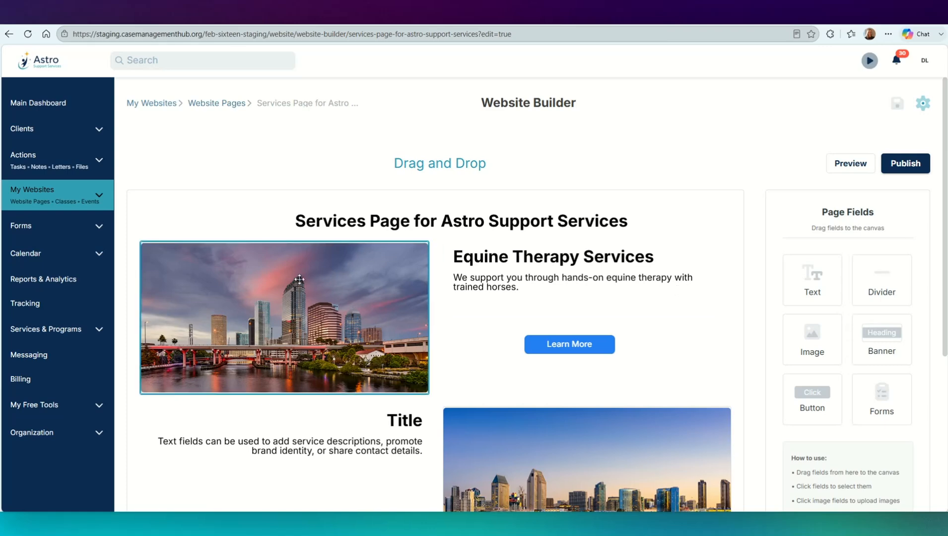
# Step: Upload equine-therapy.png and use it to replace the skyline image beside the Equine Therapy Services text
pyautogui.scroll(-1, 299, 280)
pyautogui.click(343, 241)
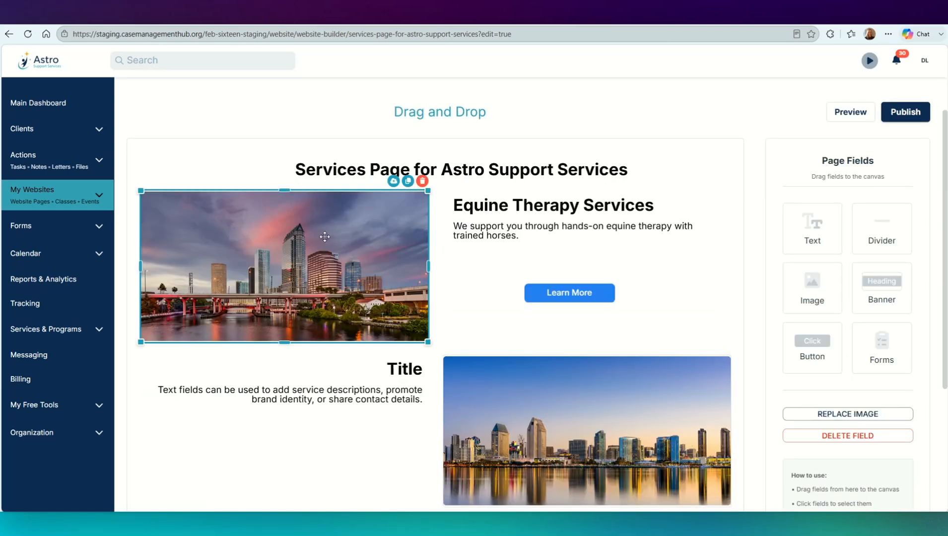
pyautogui.click(394, 182)
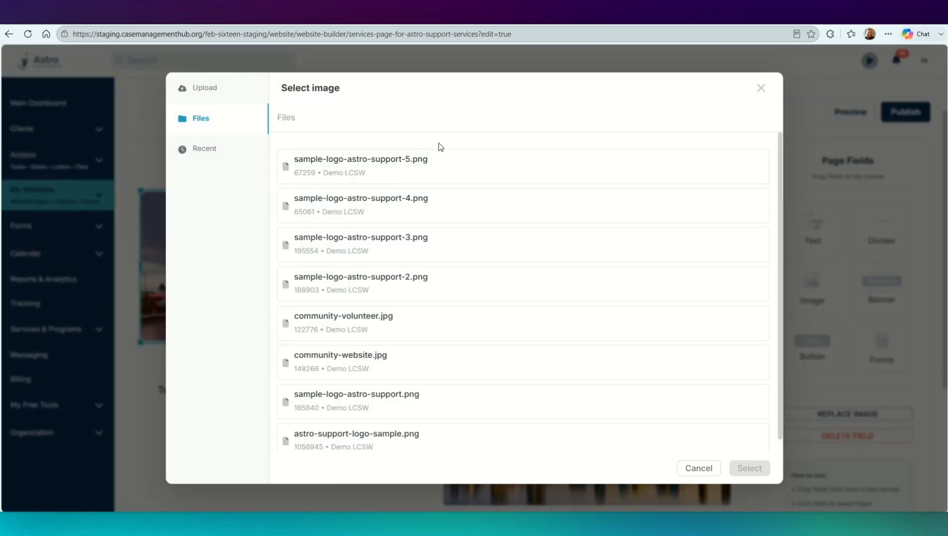
pyautogui.click(204, 87)
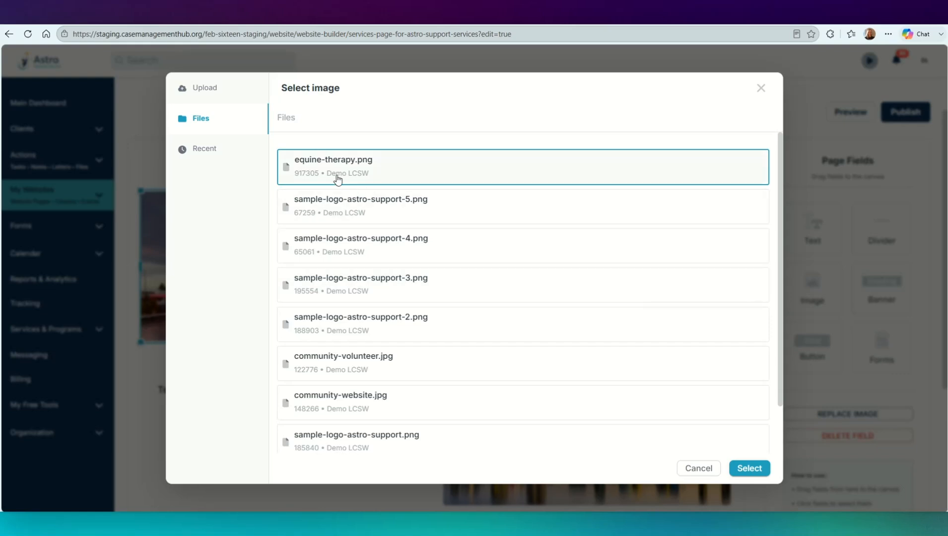
pyautogui.click(754, 469)
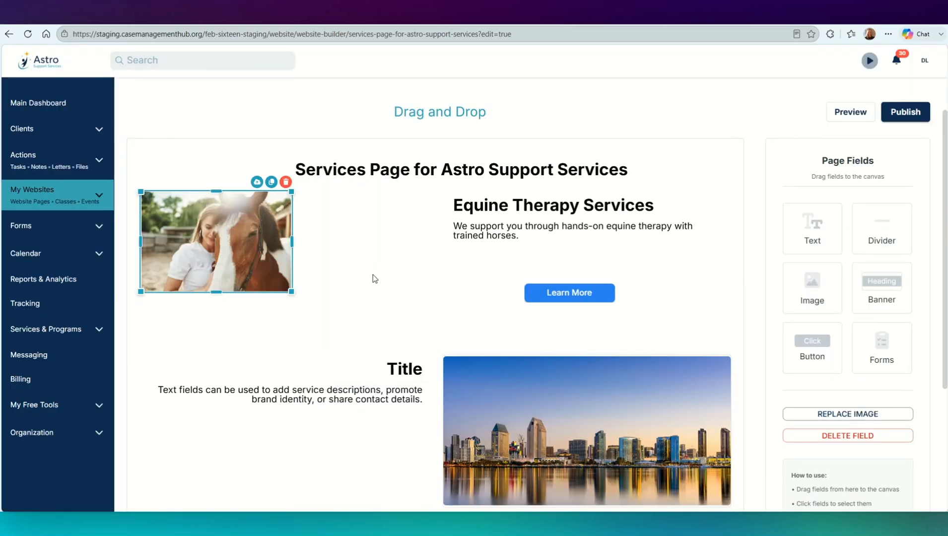
# Step: Enlarge the horse image until it nearly reaches the lower section, and widen the Equine Therapy Services text box towards it so the description fits one line
pyautogui.moveTo(291, 292); pyautogui.dragTo(346, 305)
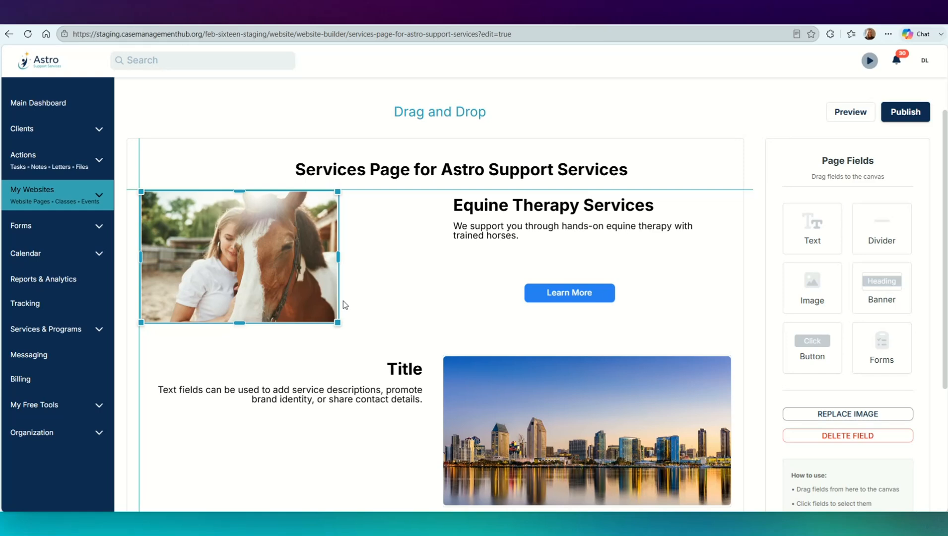
pyautogui.moveTo(345, 305); pyautogui.dragTo(374, 326)
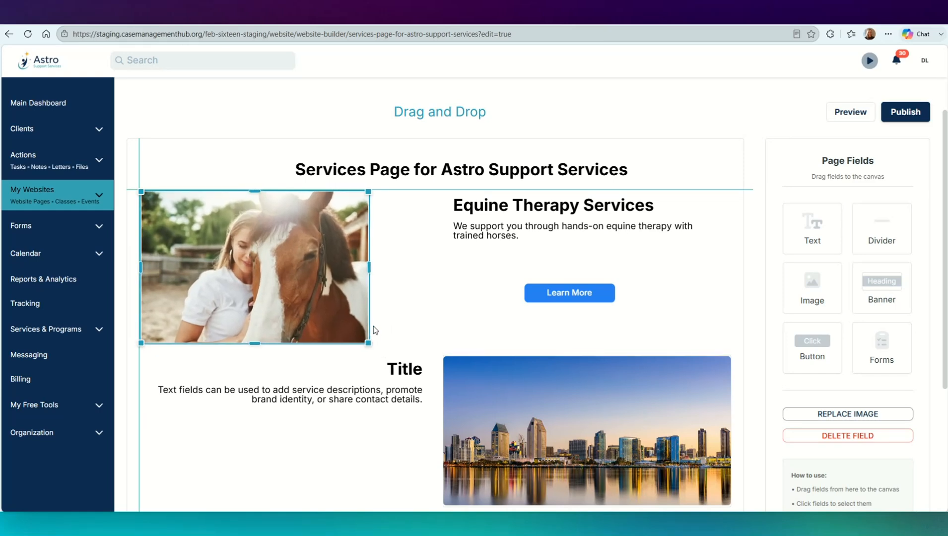
pyautogui.click(548, 209)
pyautogui.moveTo(450, 229); pyautogui.dragTo(392, 220)
# Step: Reposition the Learn More button beneath the widened text, and lower the upper edge of the Equine Therapy Services text box so the text sits nearer the button
pyautogui.moveTo(577, 300); pyautogui.dragTo(532, 315)
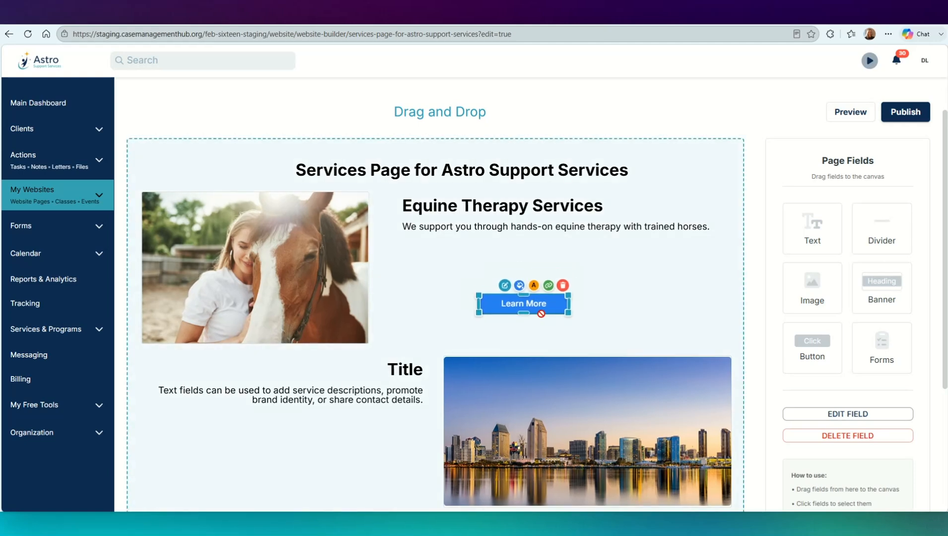
pyautogui.click(509, 230)
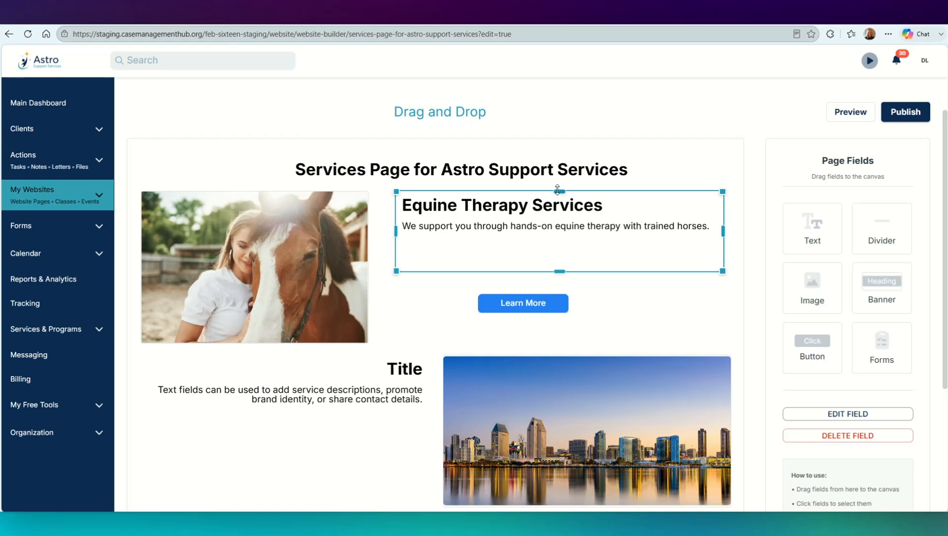
pyautogui.moveTo(558, 192); pyautogui.dragTo(559, 222)
pyautogui.click(740, 332)
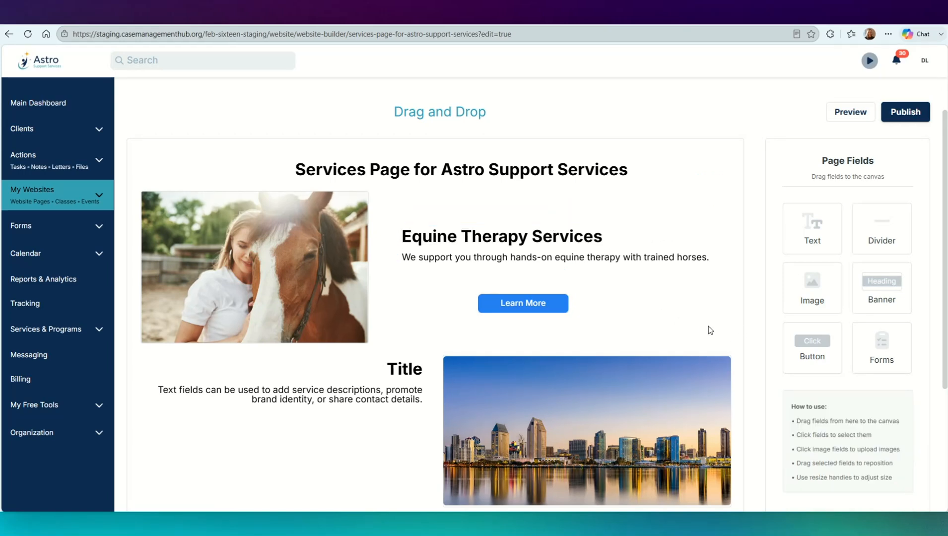
# Step: Add an image field below the Title text section and fill it with community-volunteer.jpg from the stored files
pyautogui.moveTo(811, 294); pyautogui.dragTo(390, 403)
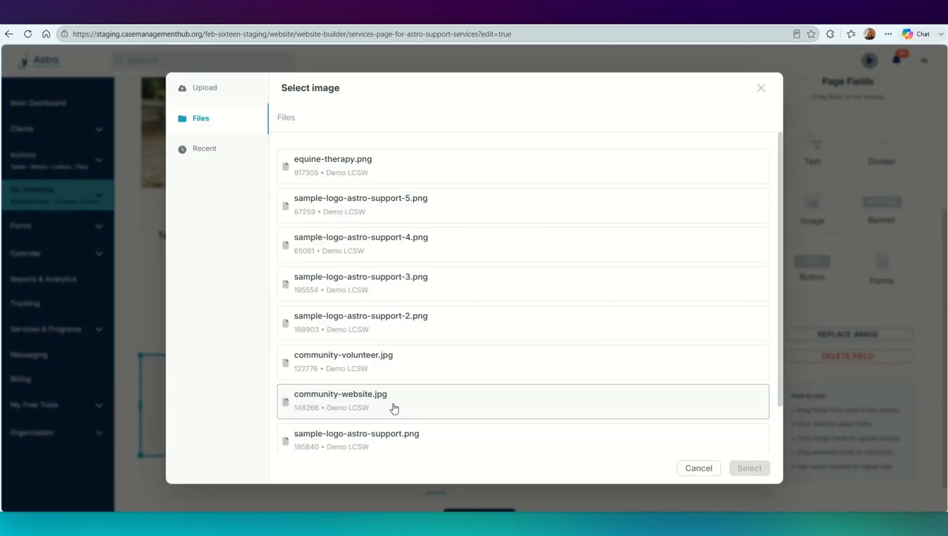
pyautogui.click(387, 362)
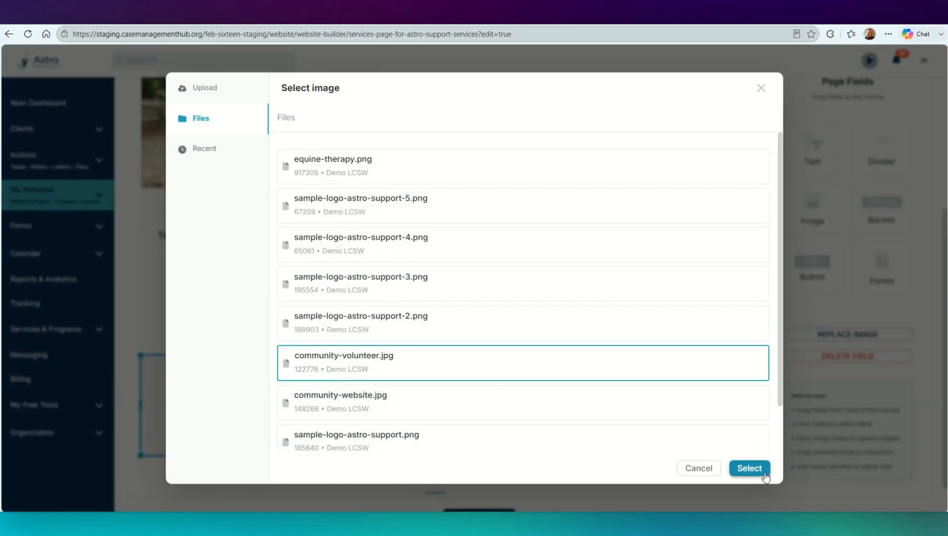
pyautogui.click(749, 469)
pyautogui.click(504, 429)
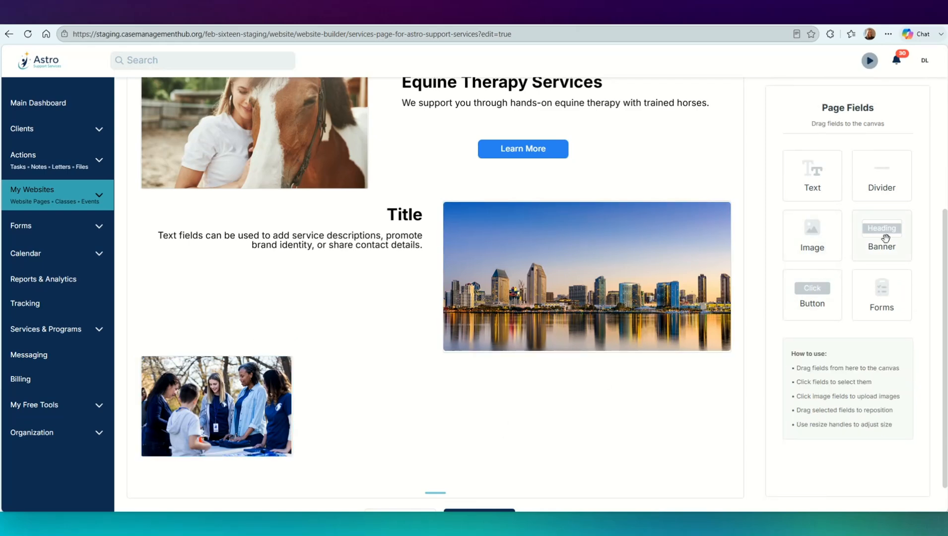
# Step: Add a banner below the volunteer image with the text "Support Astro's Mission!"
pyautogui.moveTo(886, 240); pyautogui.dragTo(281, 481)
pyautogui.scroll(-3, 324, 324)
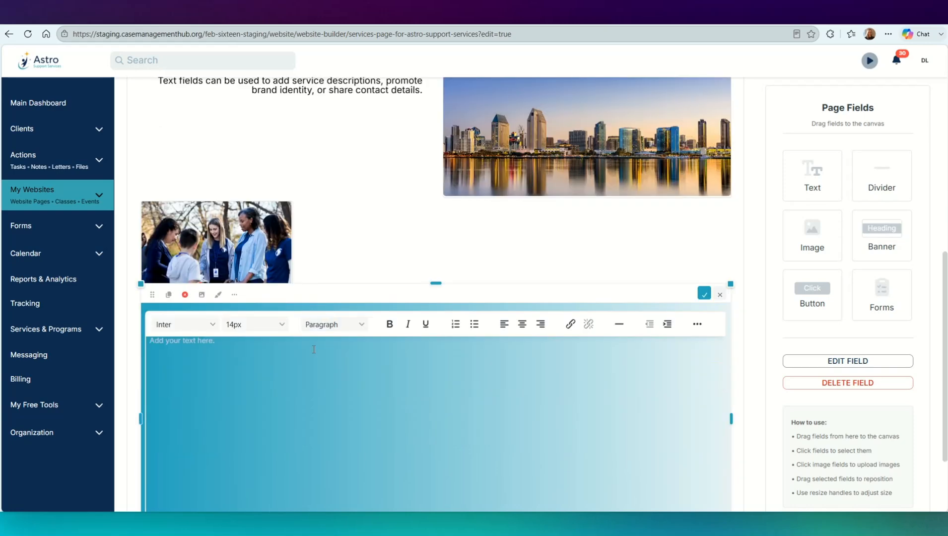
pyautogui.click(246, 356)
pyautogui.write("Support Astro's Mission!")
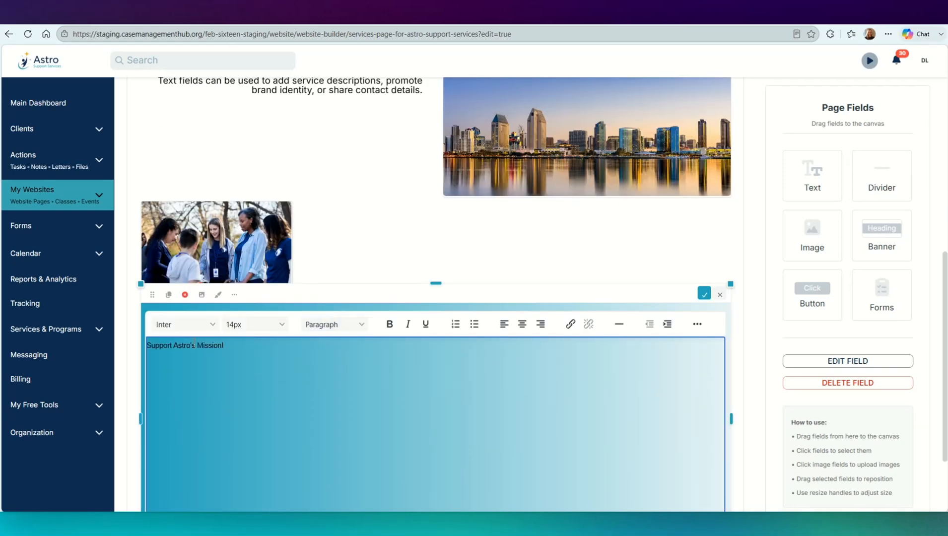
# Step: Set the banner text's font size to 48pt
pyautogui.tripleClick(198, 345)
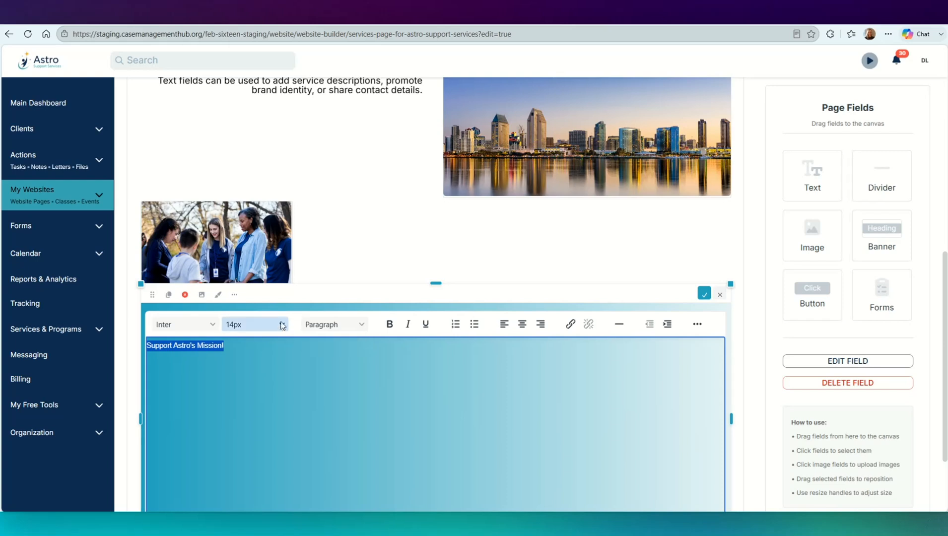
pyautogui.click(255, 325)
pyautogui.click(252, 427)
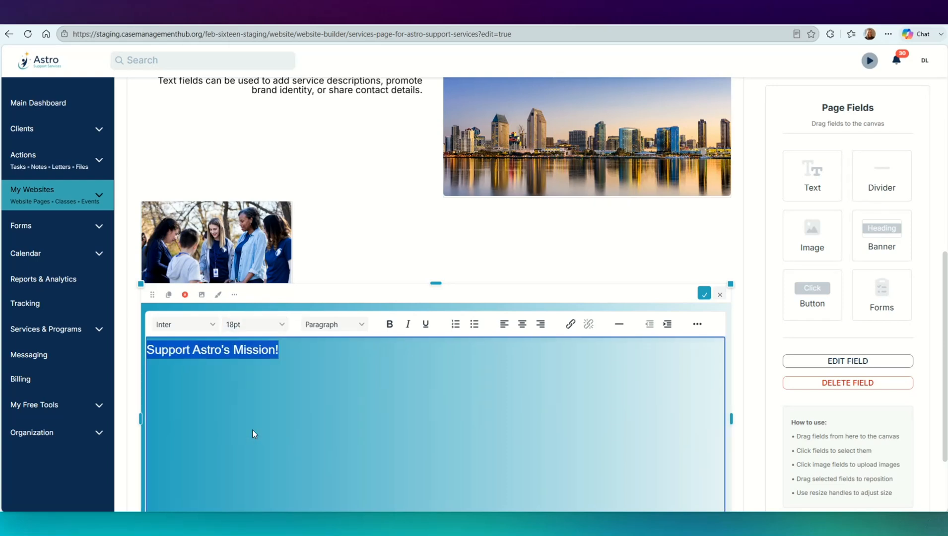
pyautogui.click(253, 325)
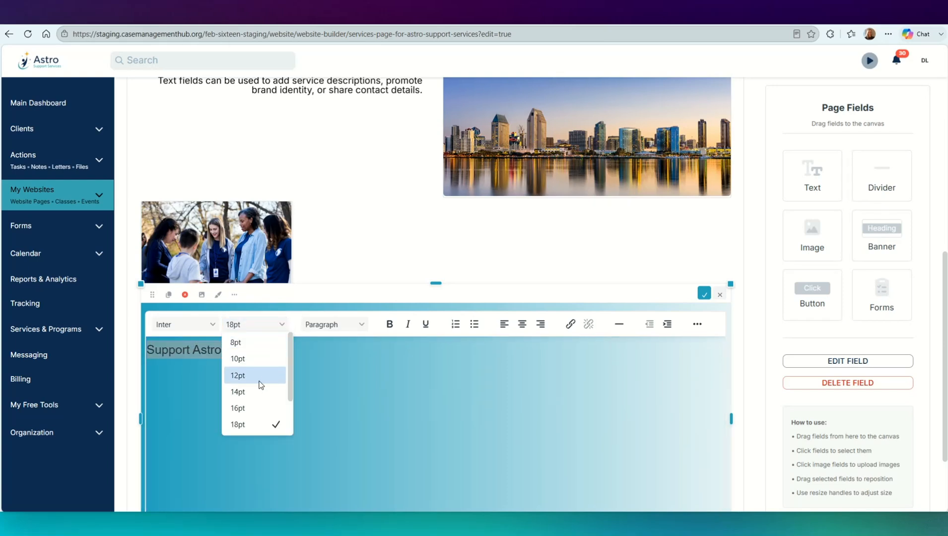
pyautogui.scroll(-2, 260, 388)
pyautogui.click(240, 423)
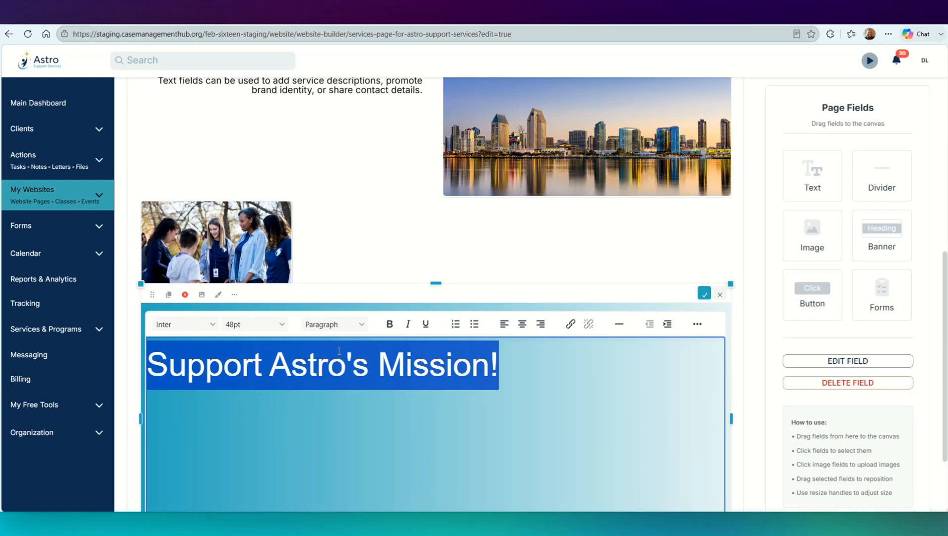
# Step: Centre the banner text, set its colour to white (#ffffff), and finish editing the banner
pyautogui.click(523, 327)
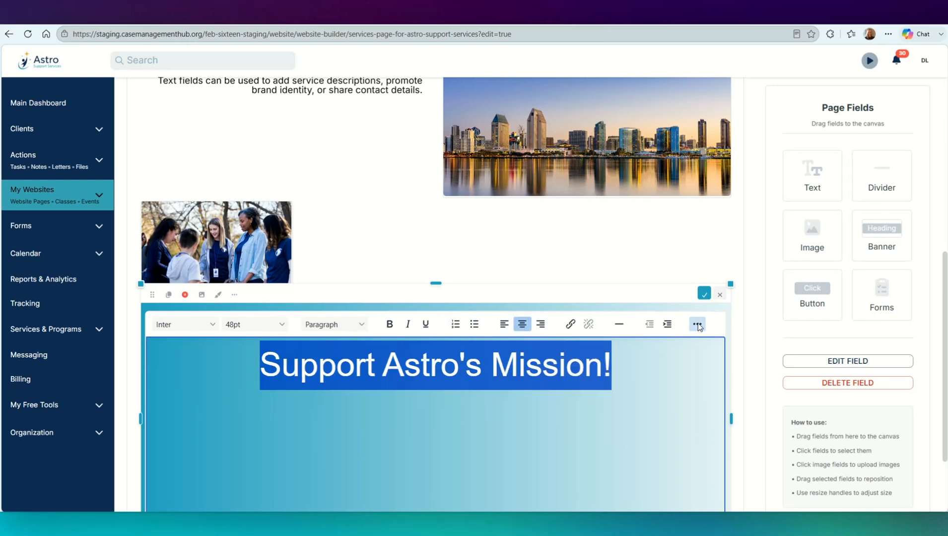
pyautogui.click(698, 325)
pyautogui.click(720, 342)
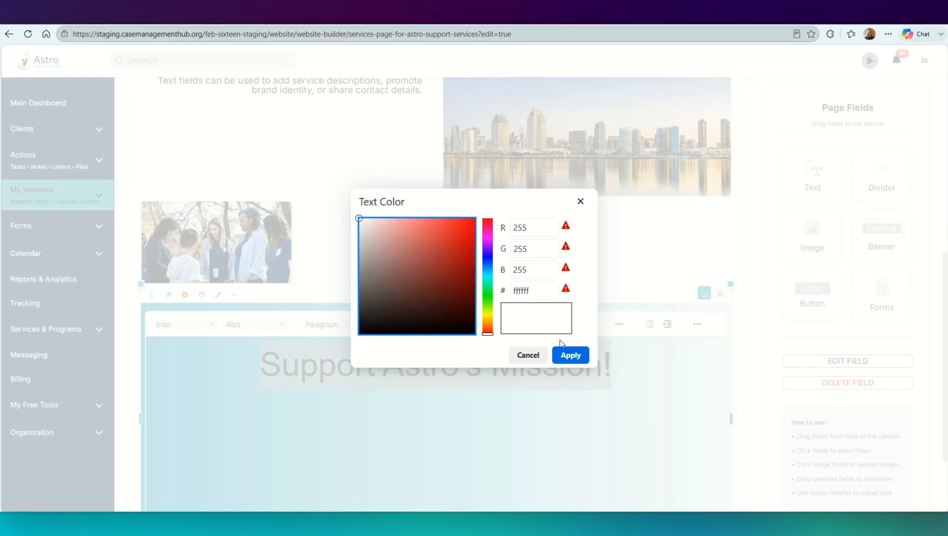
pyautogui.click(570, 355)
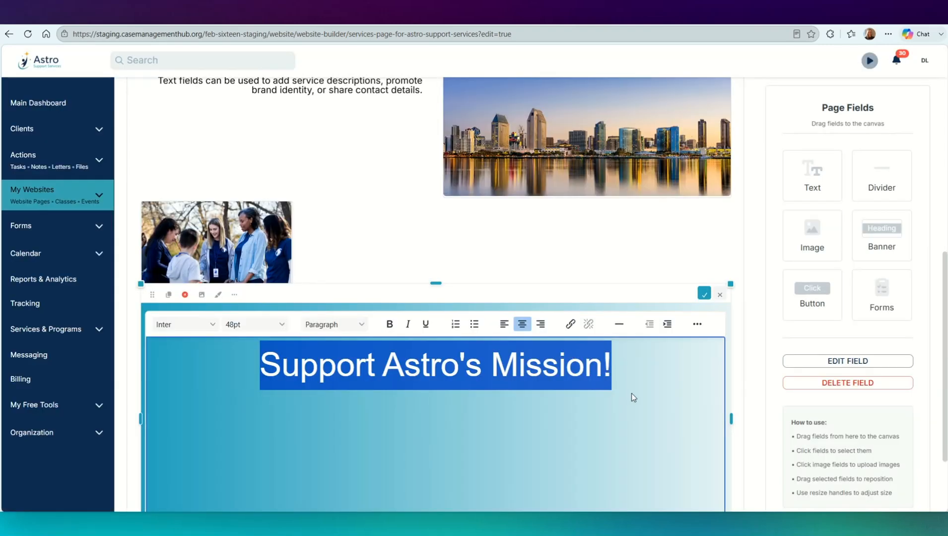
pyautogui.click(689, 258)
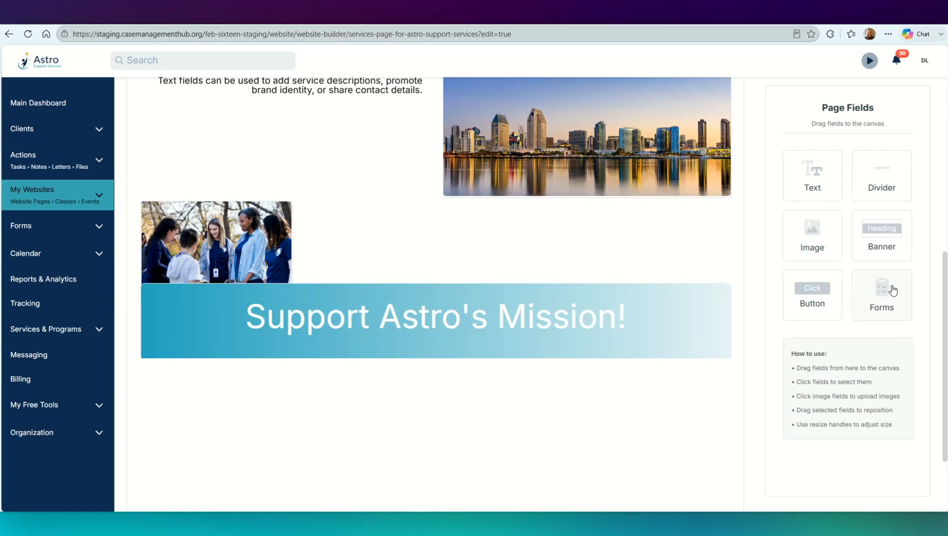
# Step: Add a forms field below the banner and choose the Basic Intake Form for it
pyautogui.moveTo(893, 290); pyautogui.dragTo(421, 409)
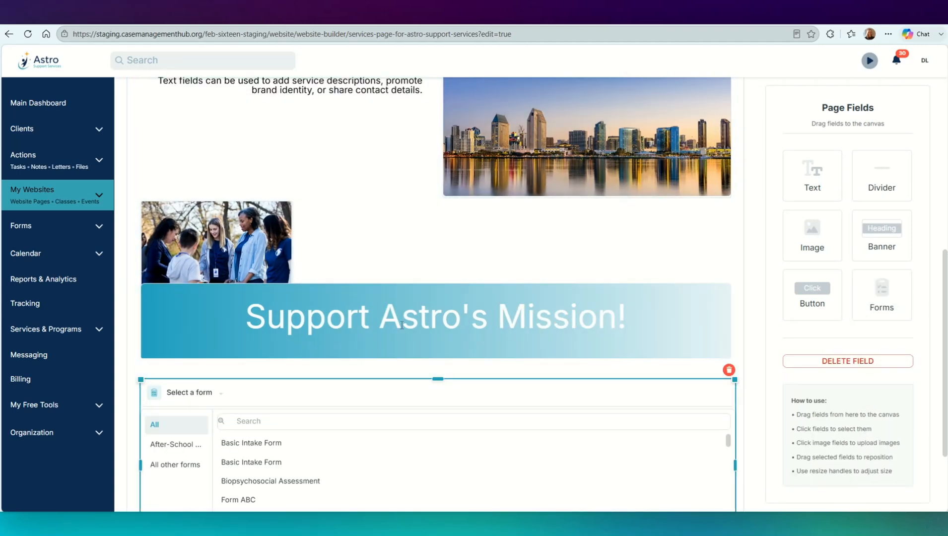
pyautogui.scroll(-3, 364, 259)
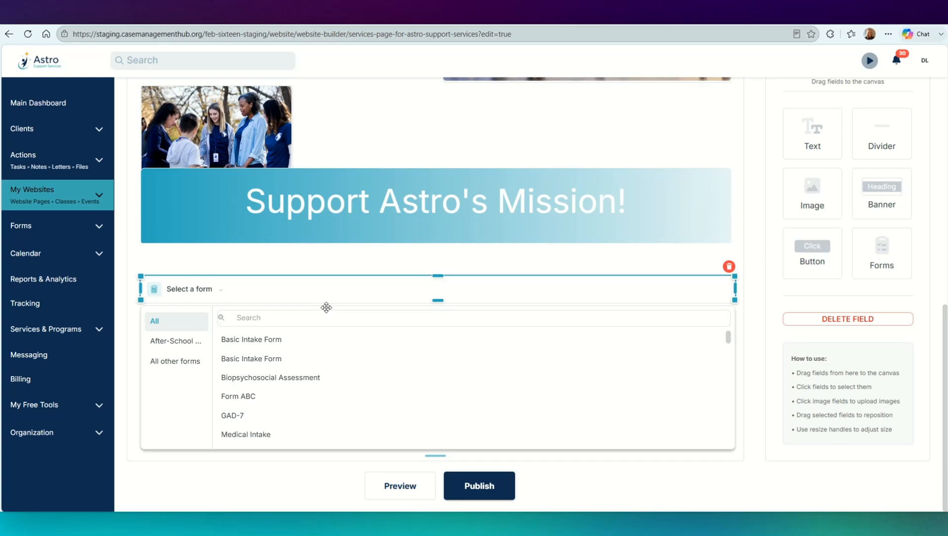
pyautogui.click(255, 368)
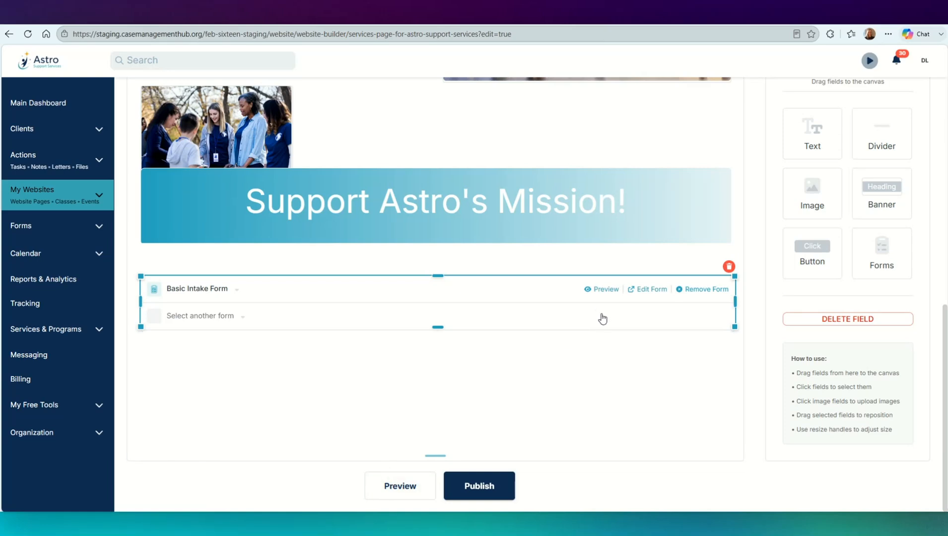
# Step: Preview the embedded Basic Intake Form, close the preview and deselect the forms field
pyautogui.click(599, 291)
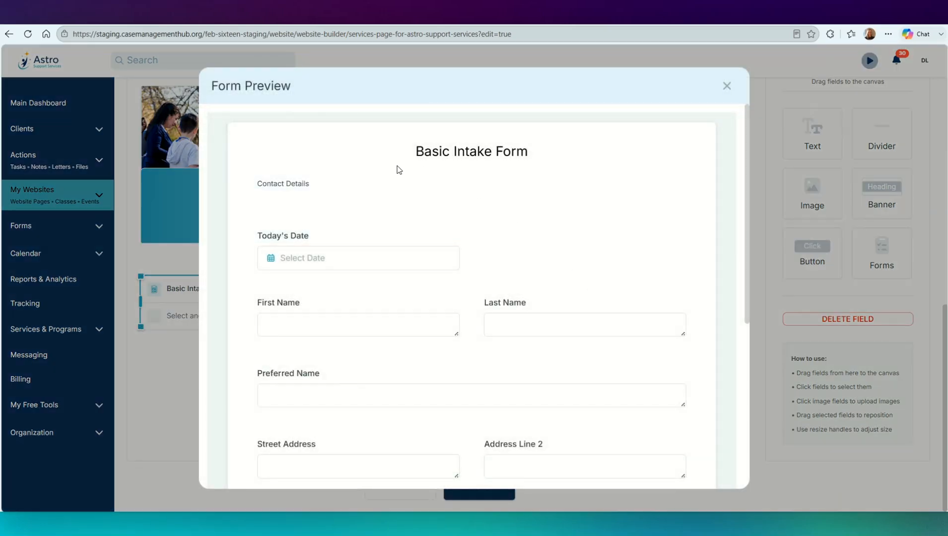
pyautogui.click(728, 87)
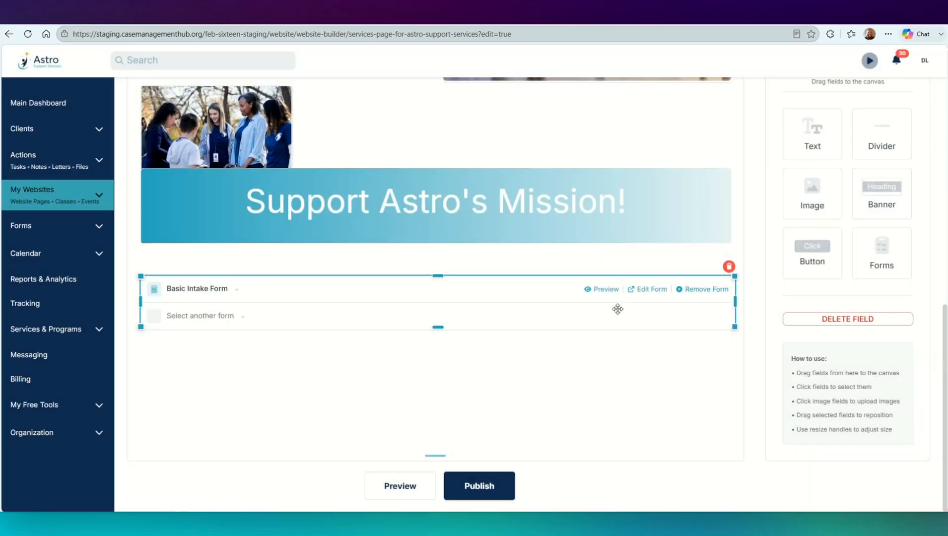
pyautogui.click(598, 421)
# Step: Preview the whole services page, look over its sections down to the banner, and return to the website builder
pyautogui.scroll(1, 499, 384)
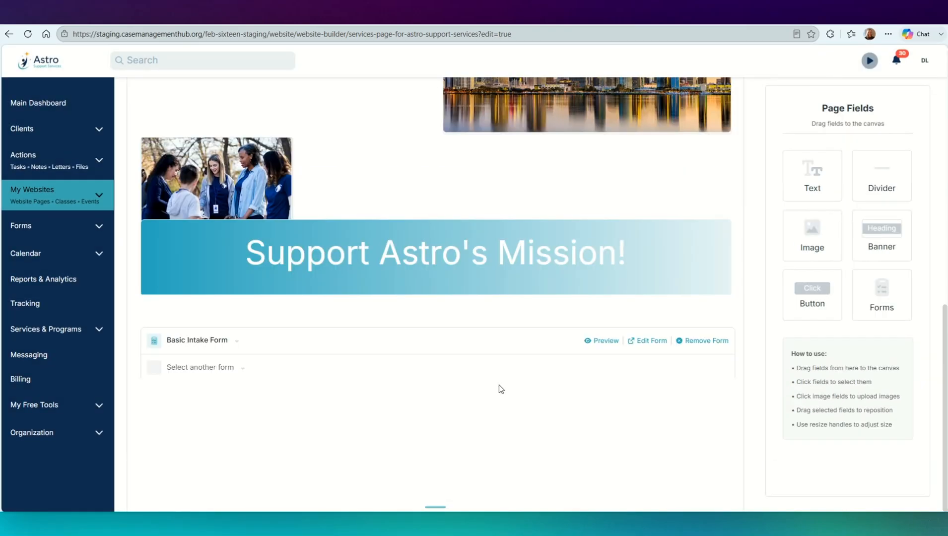
pyautogui.scroll(5, 498, 384)
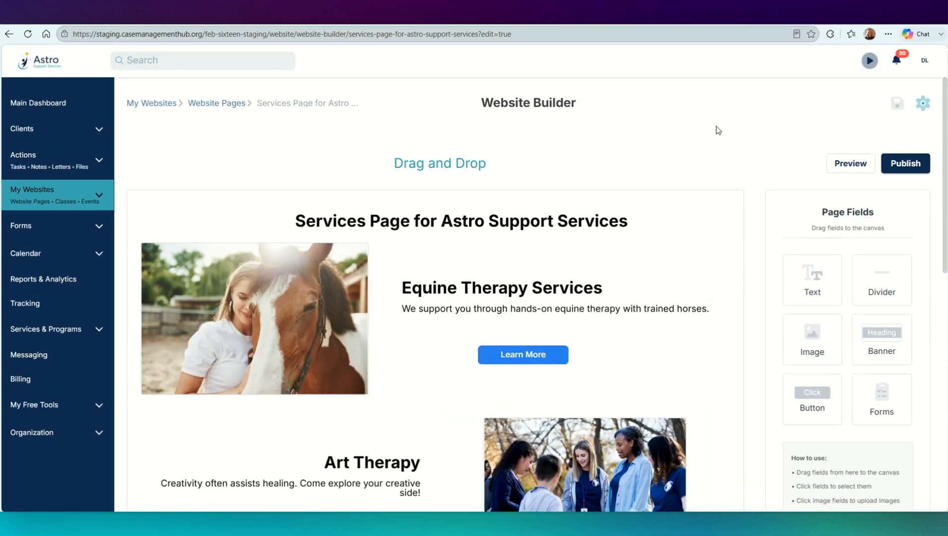
pyautogui.click(840, 164)
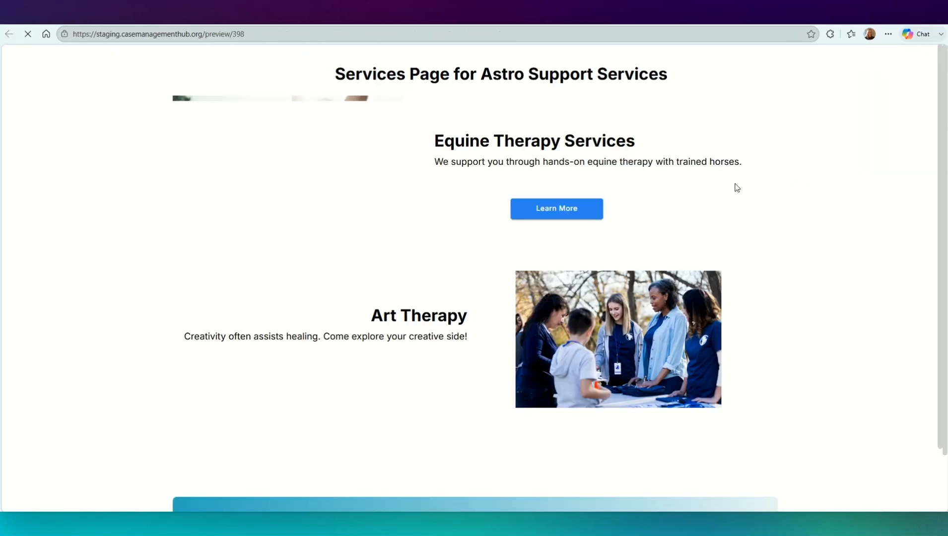
pyautogui.scroll(-3, 477, 242)
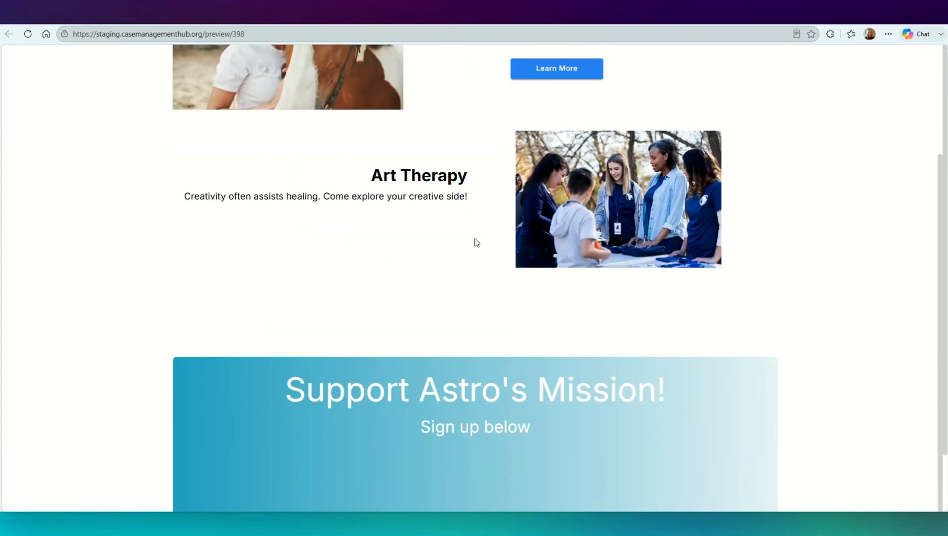
pyautogui.scroll(3, 476, 243)
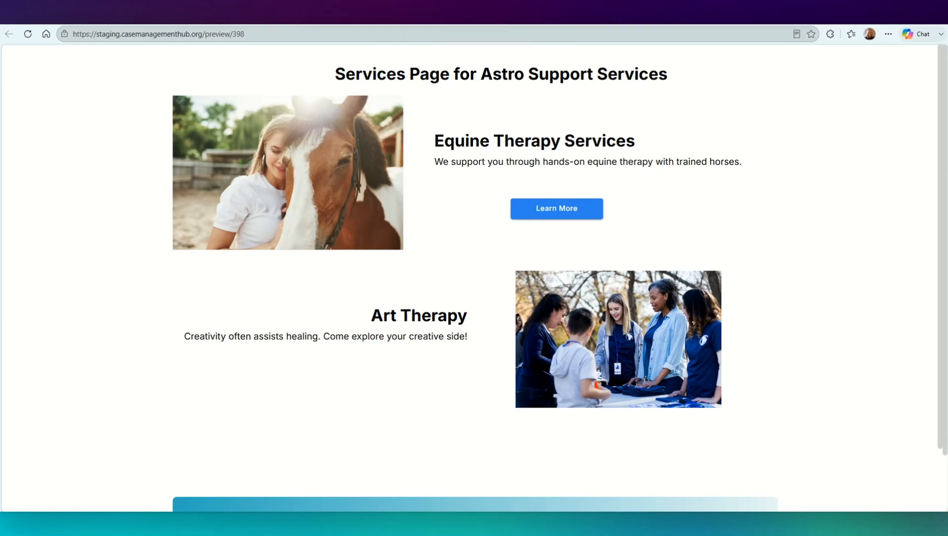
pyautogui.click(343, 15)
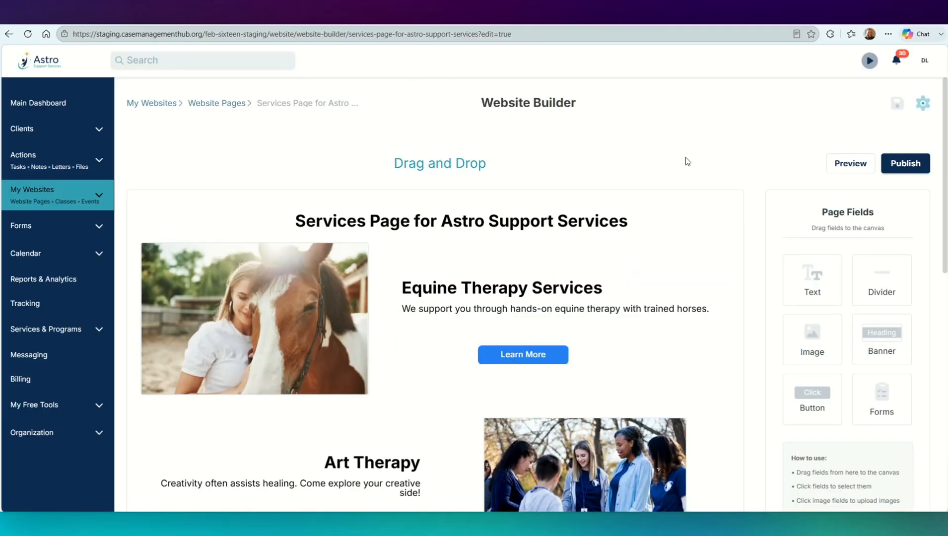
# Step: Publish the page with the address ending services-page-for-astro-support-services and close the publishing confirmation
pyautogui.click(912, 169)
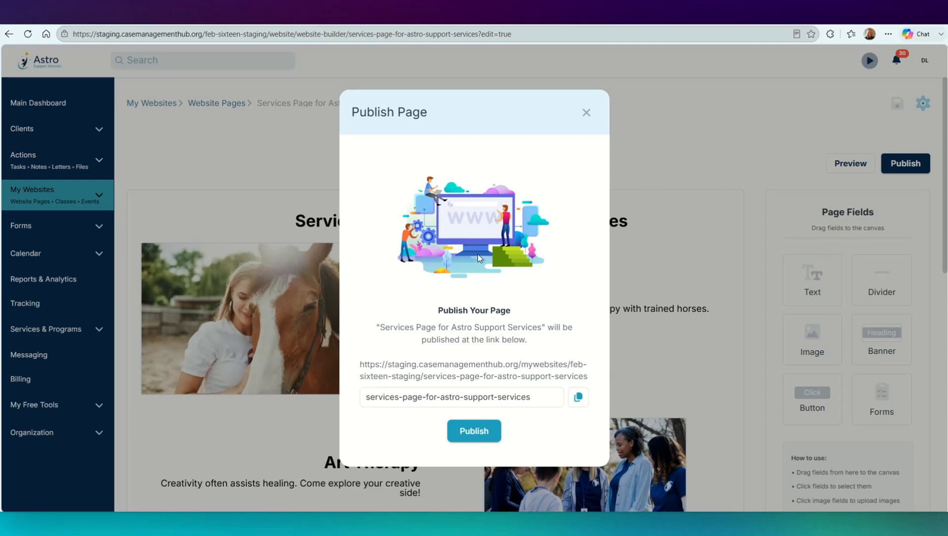
pyautogui.click(527, 400)
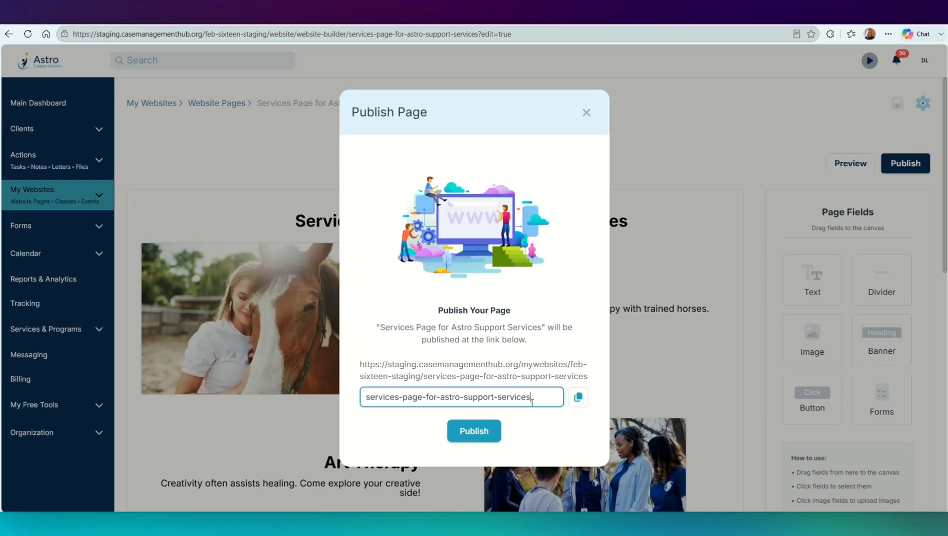
pyautogui.click(477, 432)
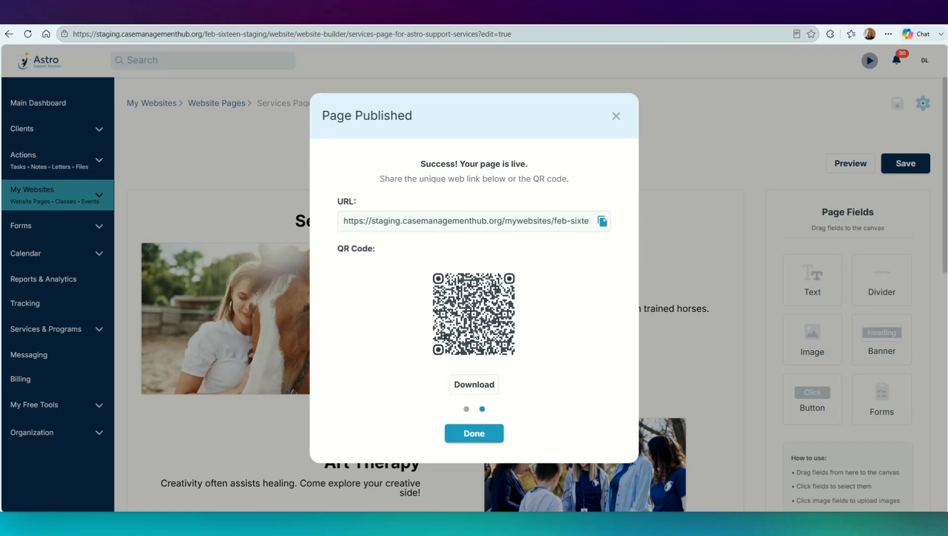
pyautogui.click(464, 433)
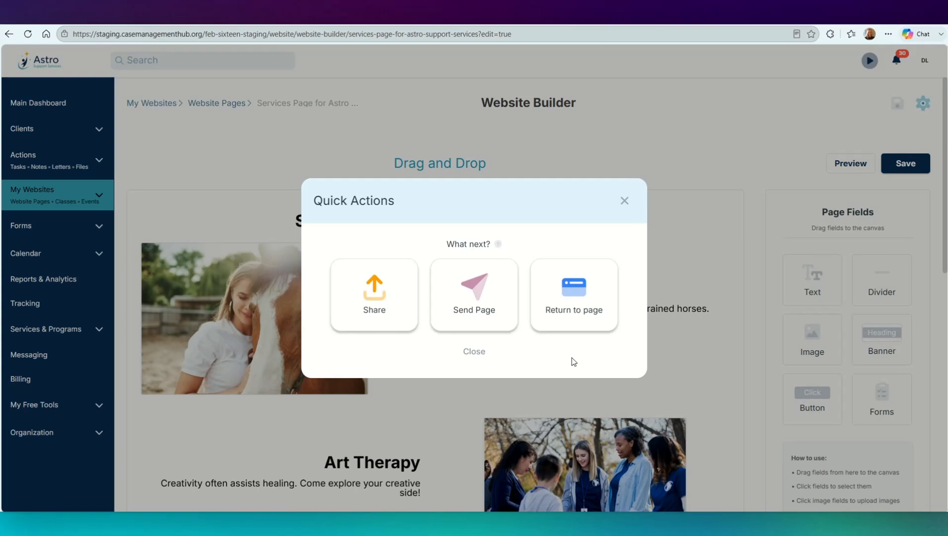
# Step: Show the published page's share link, and open the options for sending the page to recipients
pyautogui.click(377, 308)
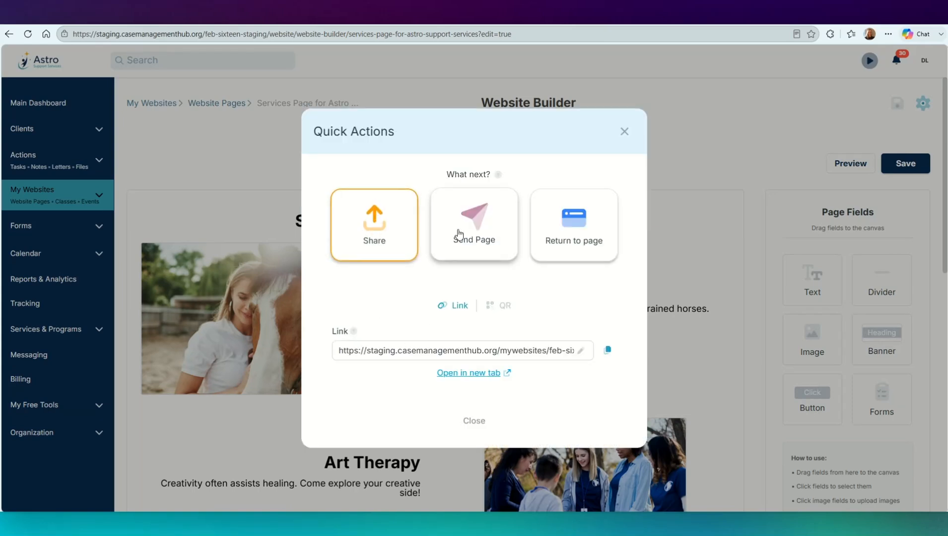
pyautogui.click(476, 212)
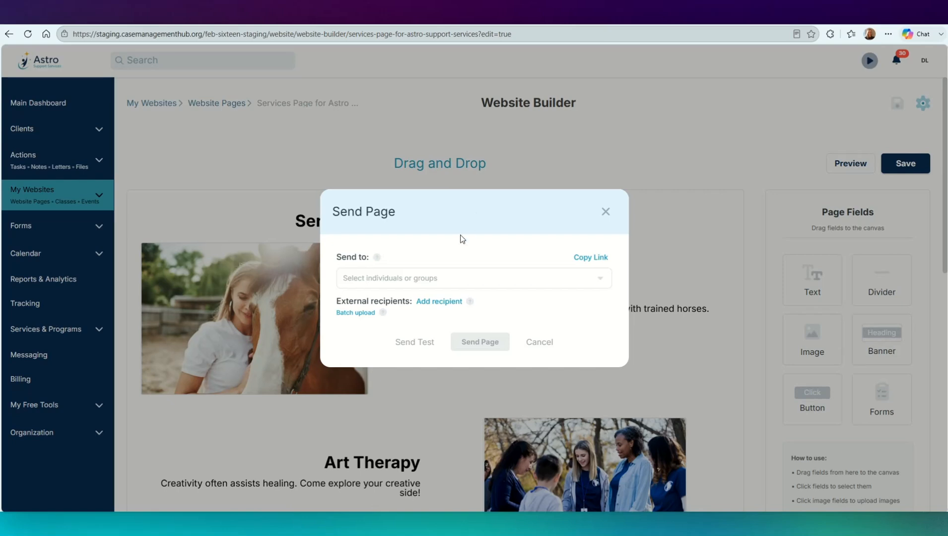
# Step: Select the referral partner Sunshine Way Charity as the page's recipient, and close the send options without sending
pyautogui.click(440, 279)
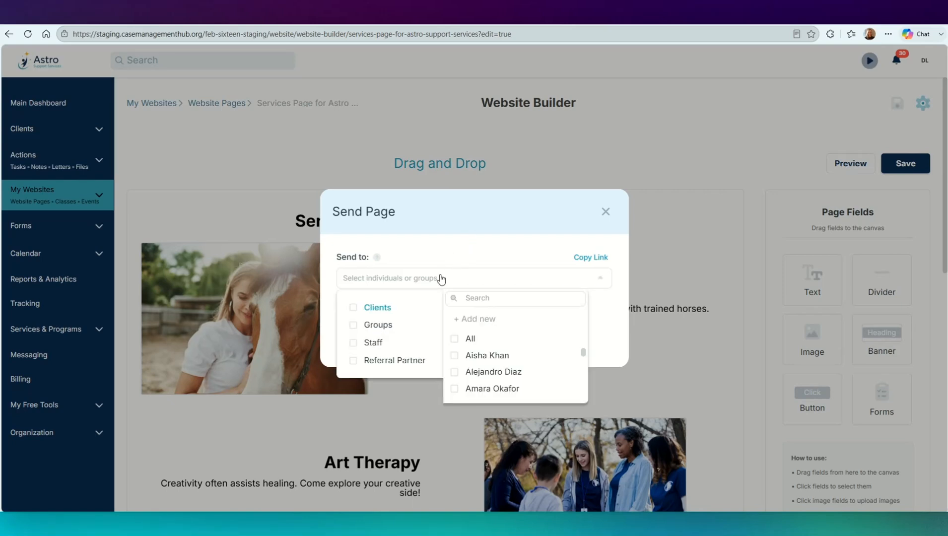
pyautogui.click(396, 360)
pyautogui.click(484, 336)
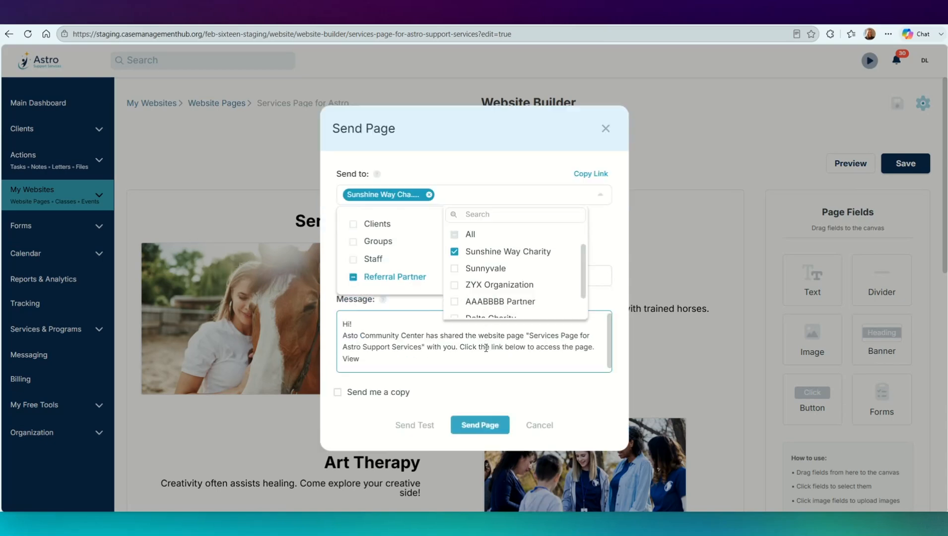
pyautogui.click(479, 158)
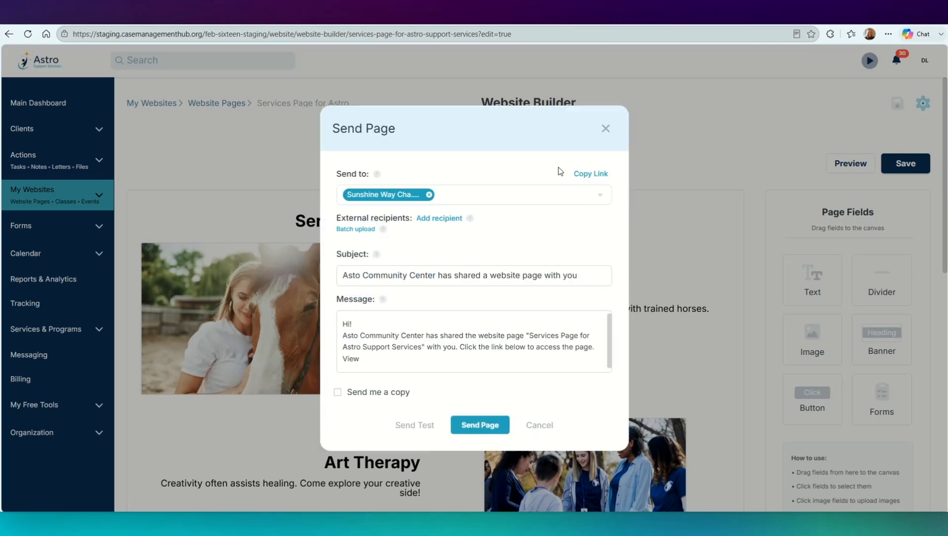
pyautogui.click(606, 129)
# Step: View the published services page online and return to the list of website pages
pyautogui.scroll(-1, 662, 258)
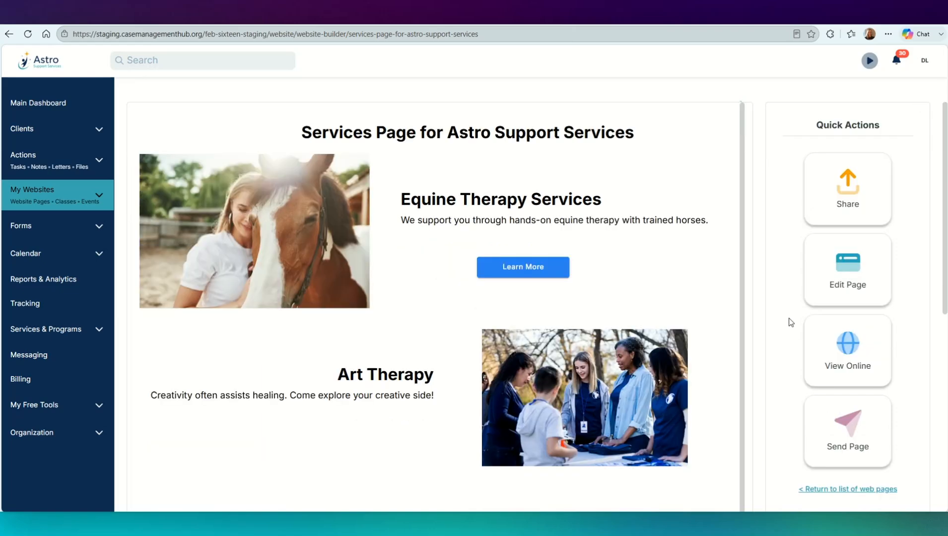
pyautogui.click(841, 360)
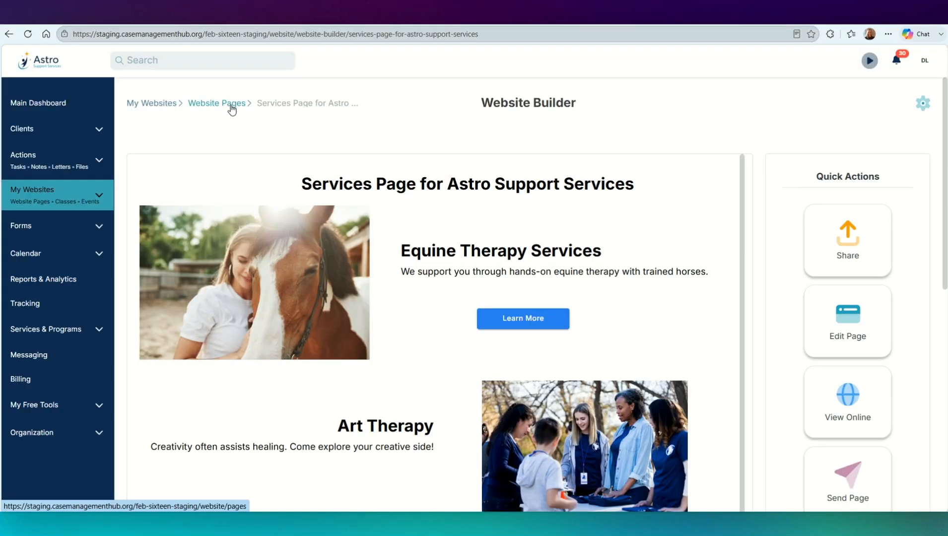
pyautogui.click(231, 105)
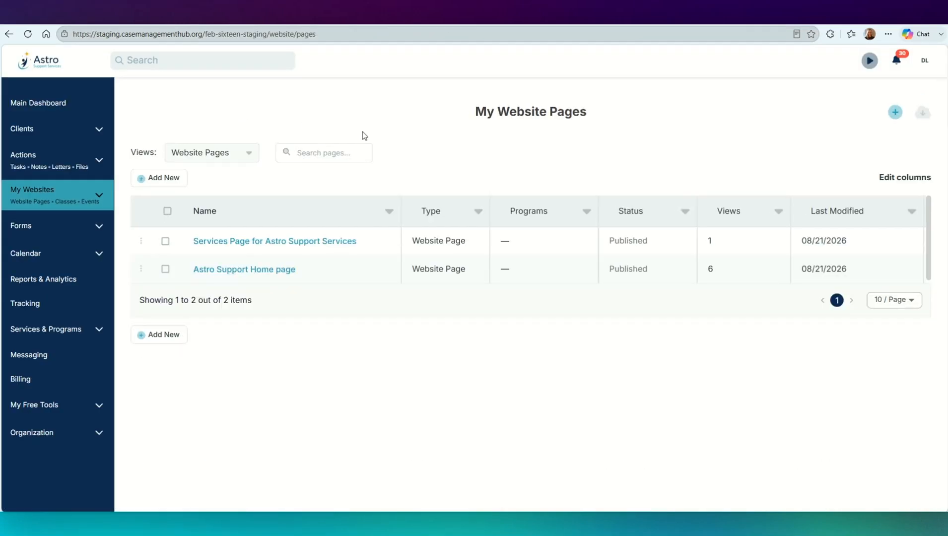
# Step: Create a blog post titled "Daily Notes from Astro Staff"
pyautogui.click(148, 177)
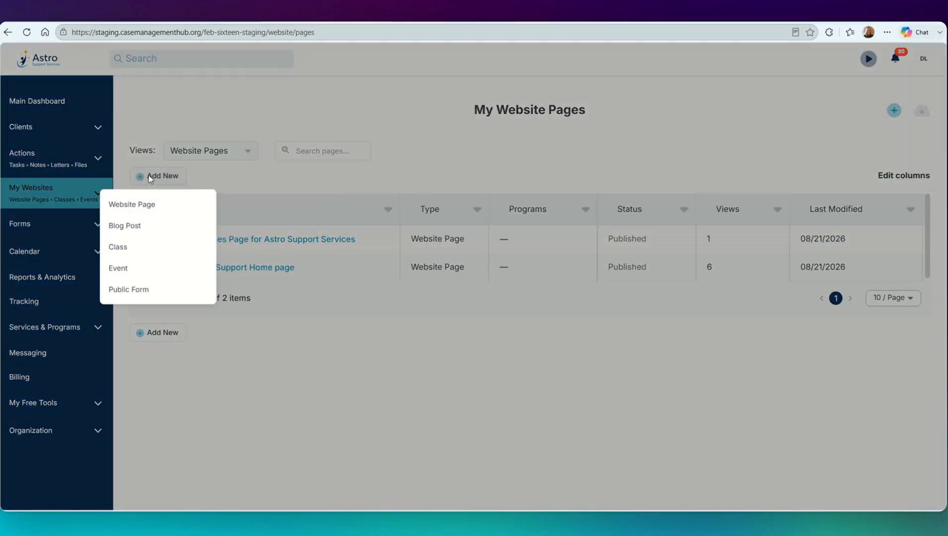
pyautogui.click(130, 227)
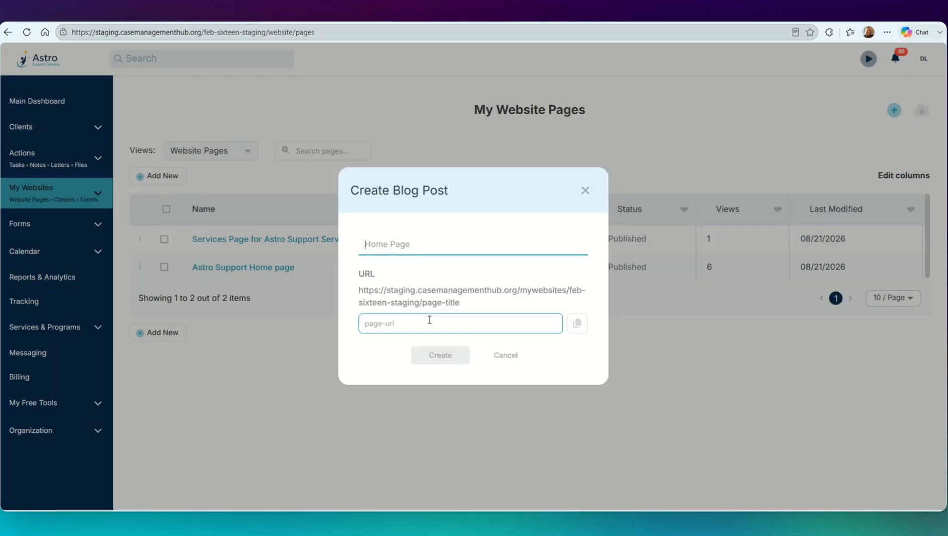
pyautogui.write('Daily Notes from Astro Staff')
pyautogui.click(462, 356)
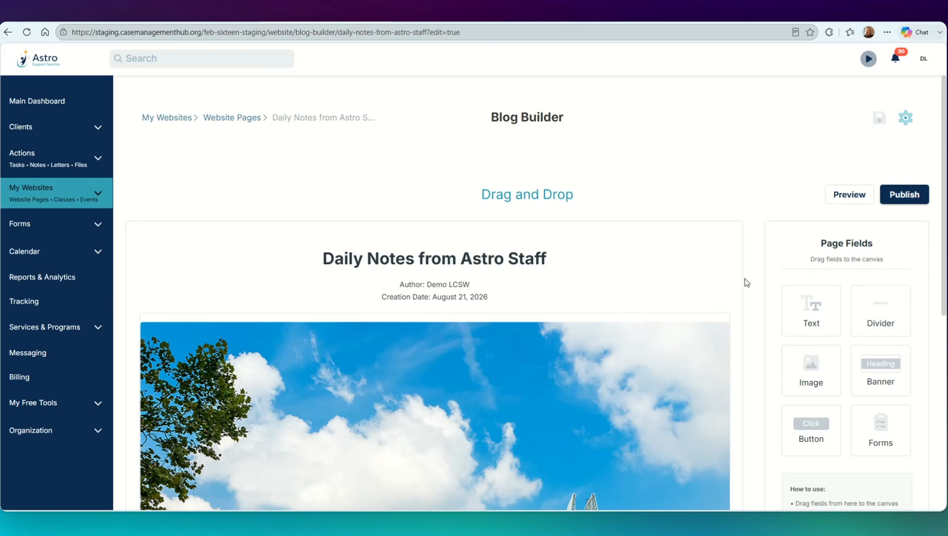
# Step: Look over the new blog post's default layout and return to the list of website pages
pyautogui.scroll(-4, 745, 283)
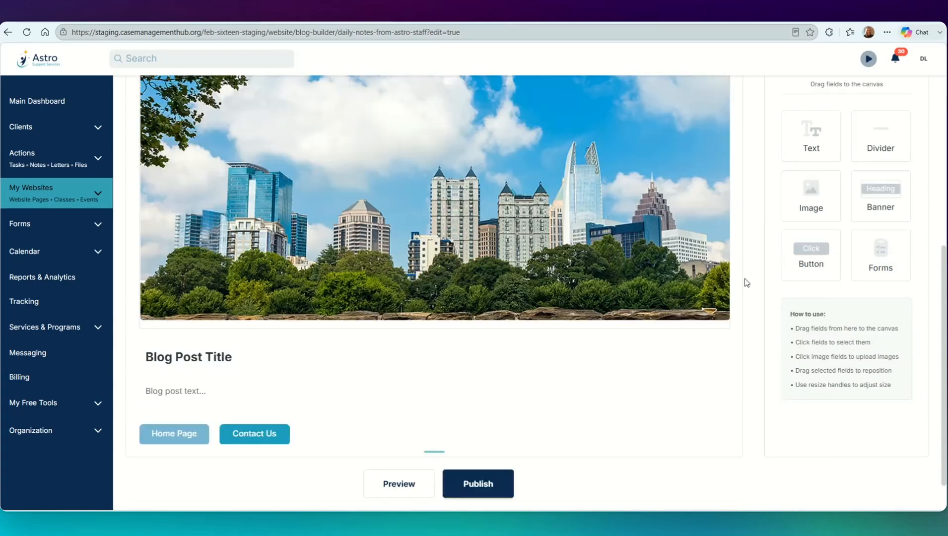
pyautogui.scroll(5, 747, 283)
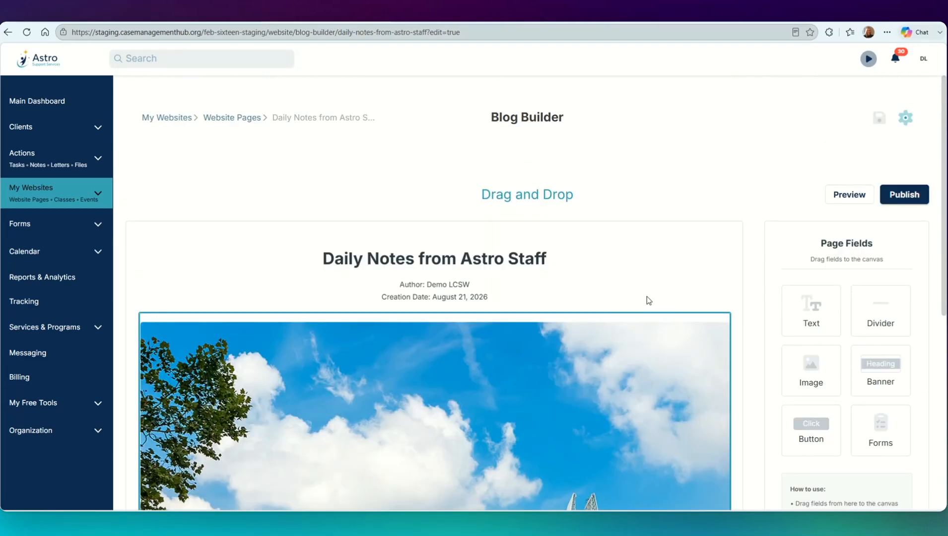
pyautogui.click(219, 119)
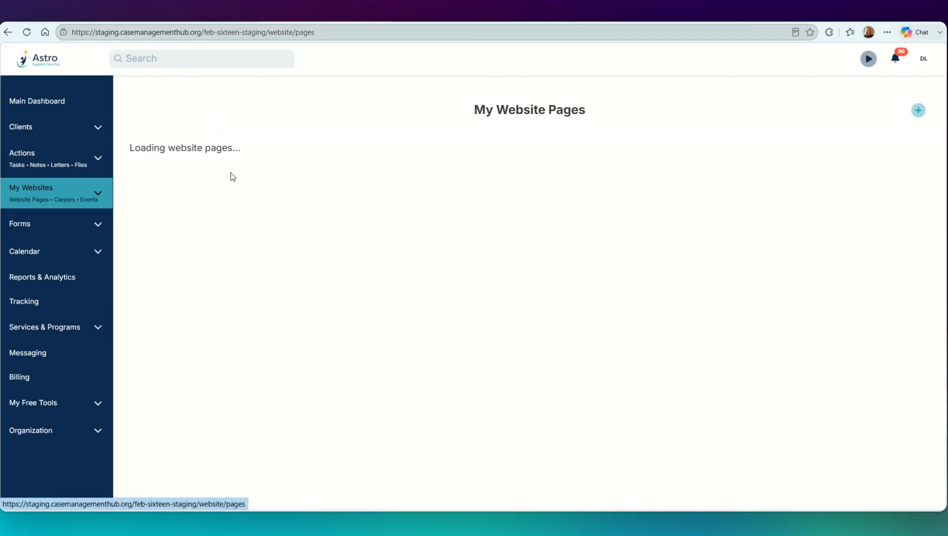
# Step: Open a new public form in the form builder, and go back to the website pages without adding fields
pyautogui.click(175, 178)
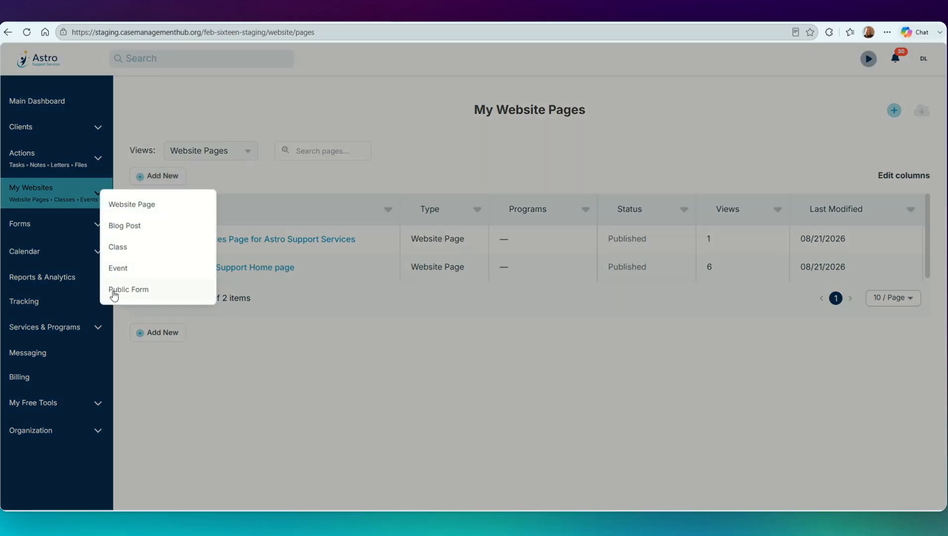
pyautogui.click(145, 297)
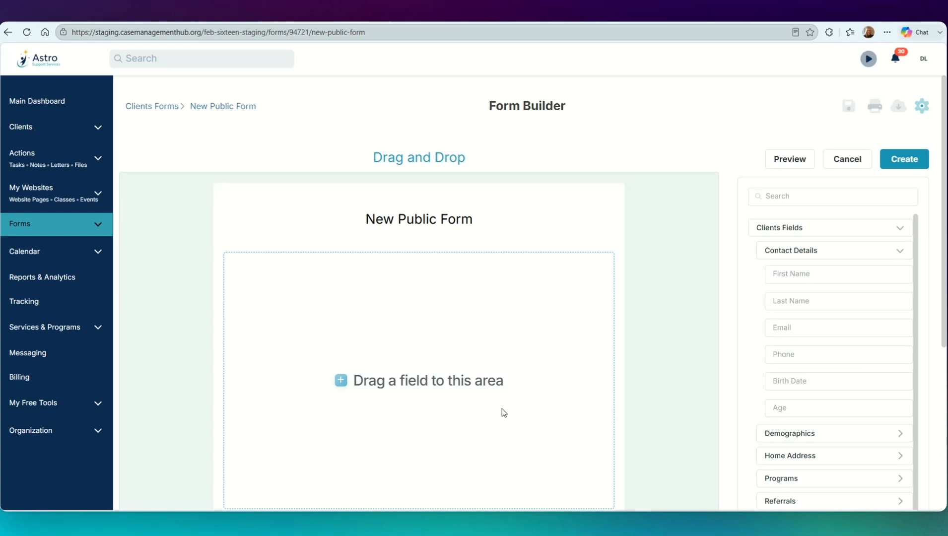
pyautogui.click(25, 200)
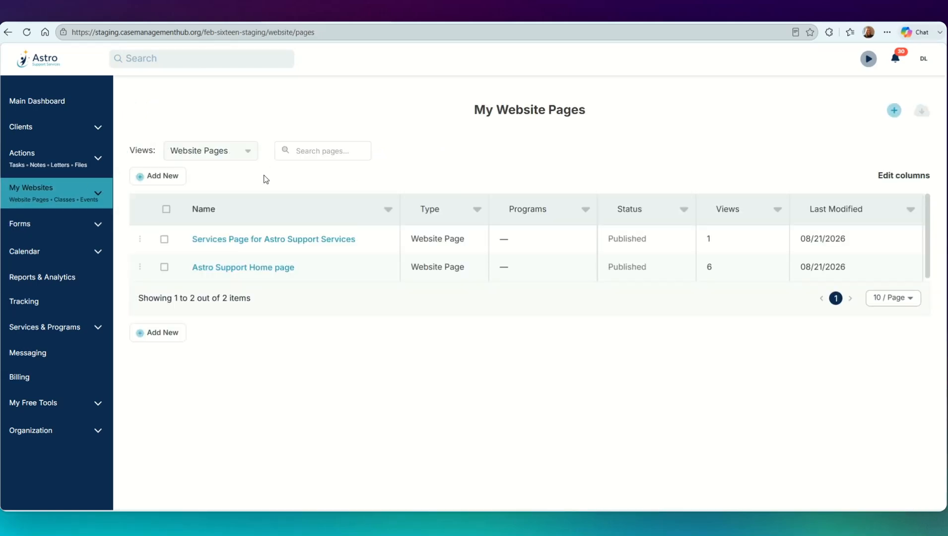
pyautogui.click(178, 177)
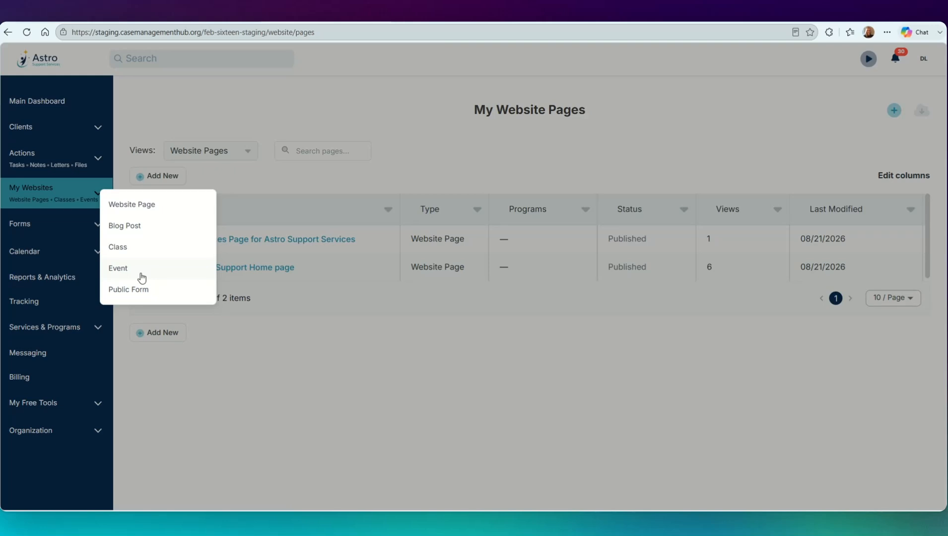
pyautogui.click(203, 365)
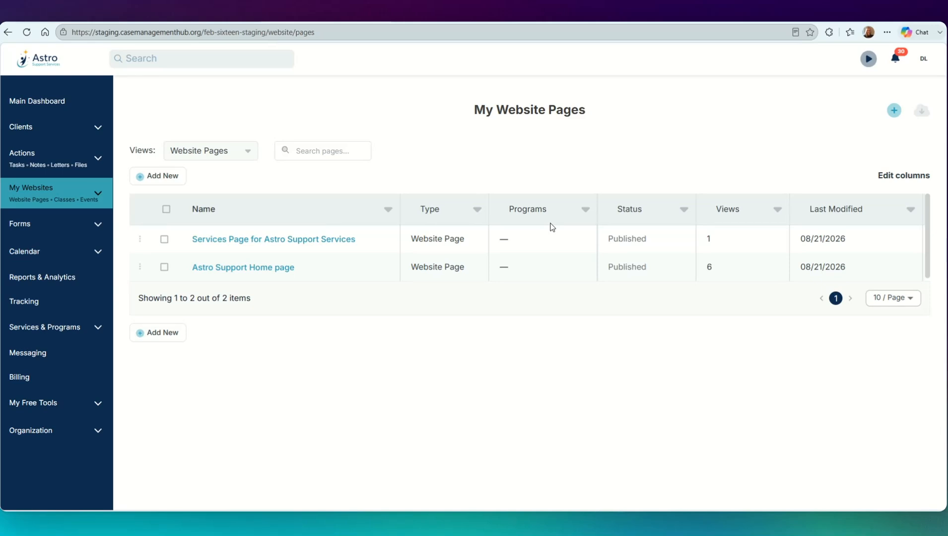
# Step: Open the services page's settings, view its program selection, and switch the private page option on and off
pyautogui.click(321, 239)
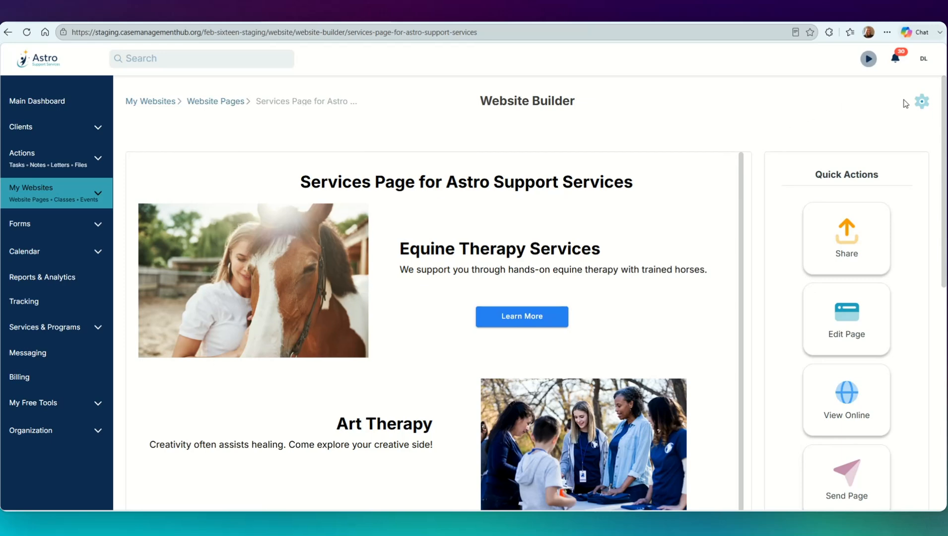
pyautogui.click(922, 102)
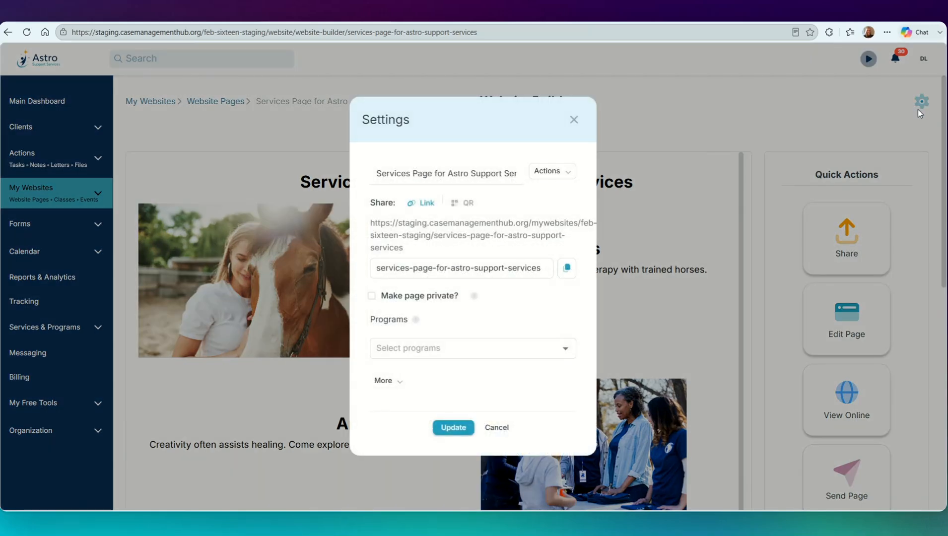
pyautogui.click(458, 354)
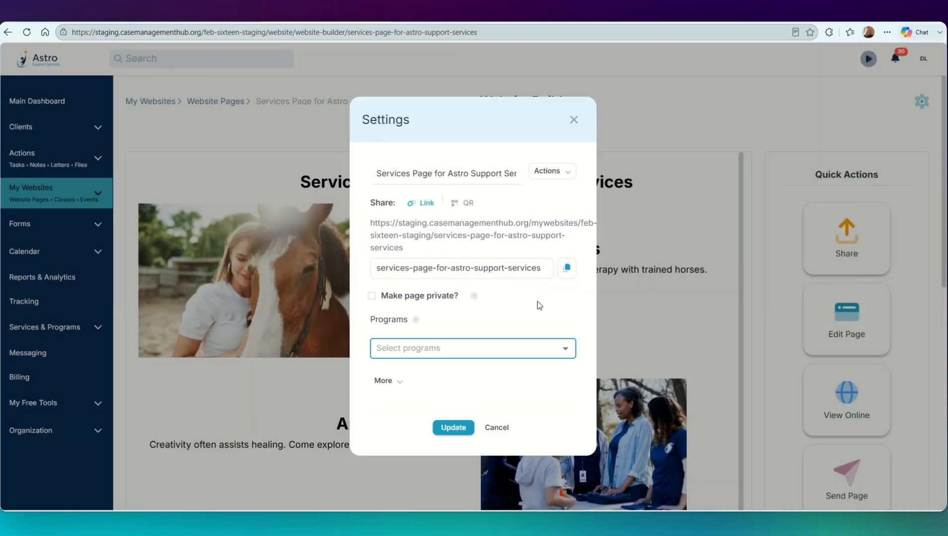
pyautogui.click(537, 301)
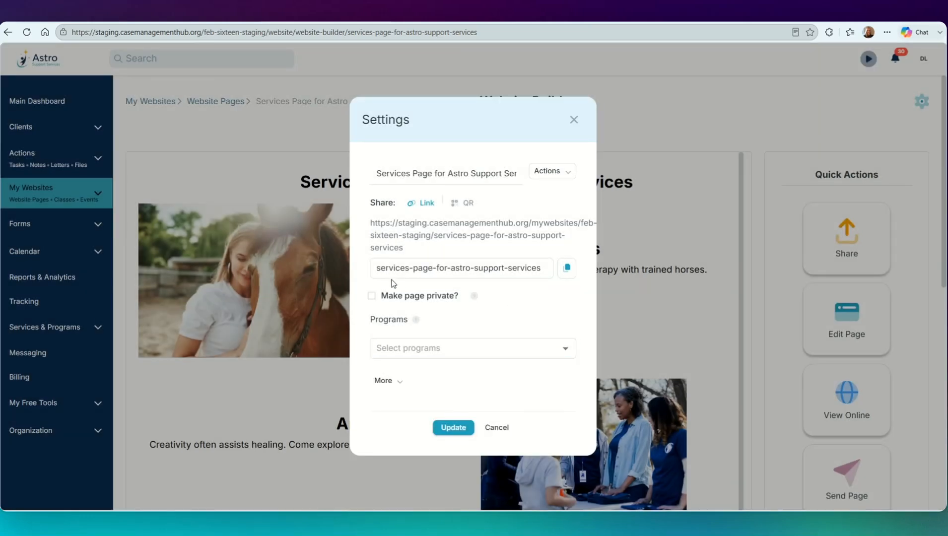
pyautogui.click(372, 296)
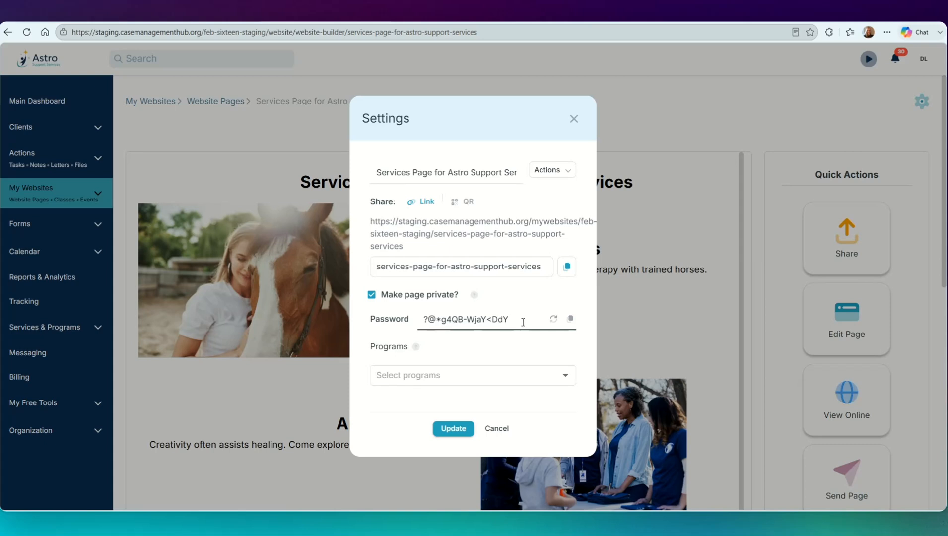
pyautogui.click(372, 295)
# Step: Show the services page's online discoverability description and its available page actions, and close the settings
pyautogui.click(390, 381)
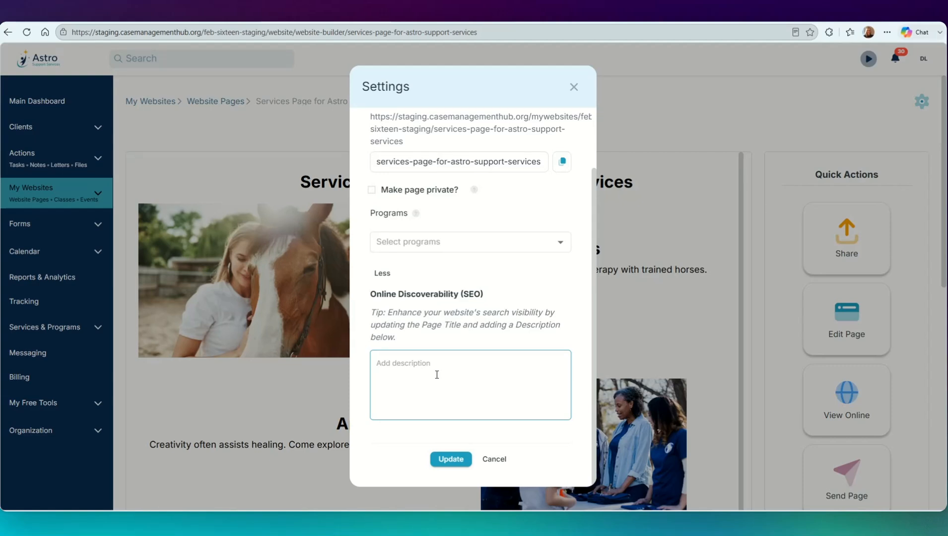
pyautogui.scroll(2, 437, 374)
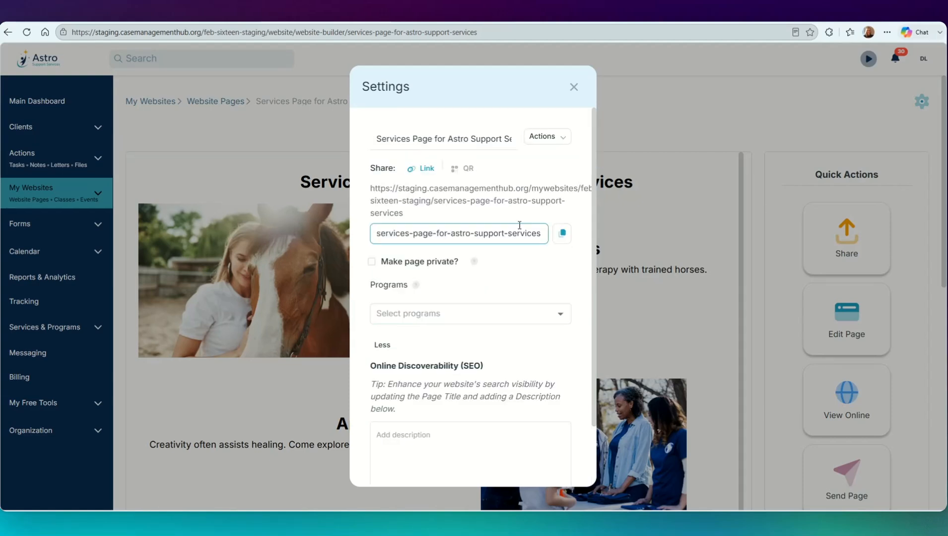
pyautogui.click(565, 142)
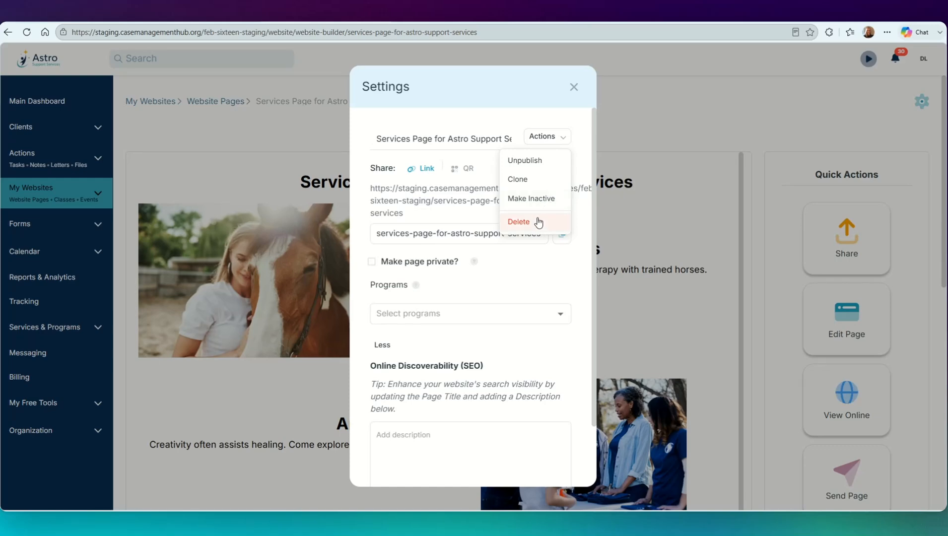
pyautogui.click(529, 94)
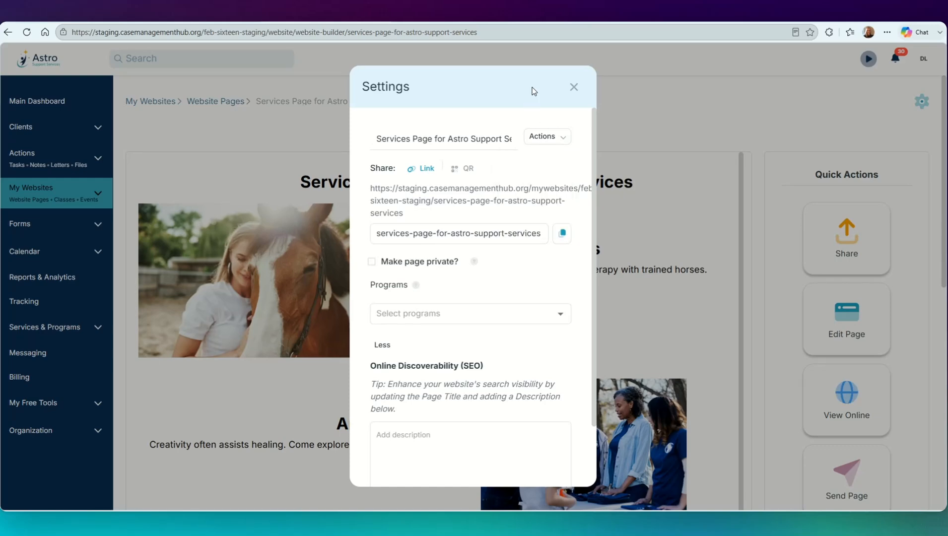
pyautogui.click(573, 89)
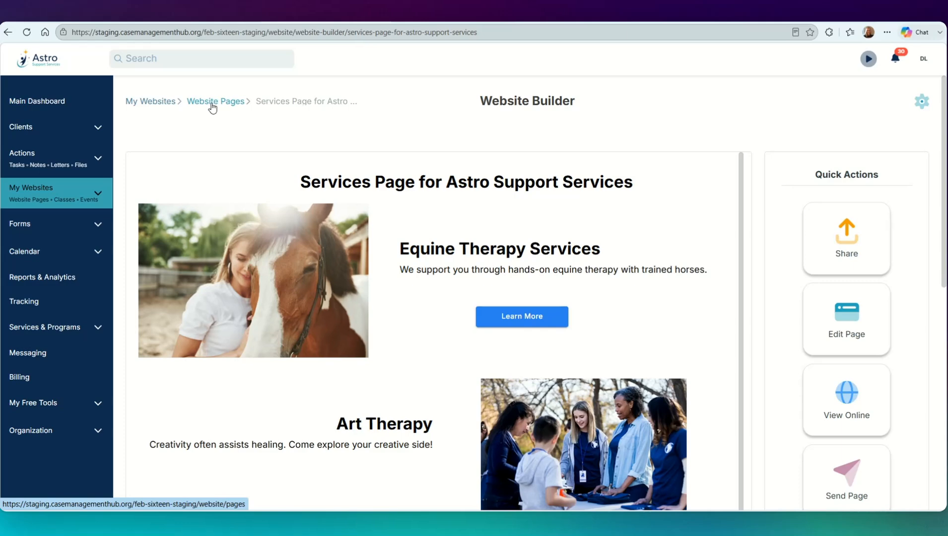
# Step: Open the services page for editing
pyautogui.click(855, 323)
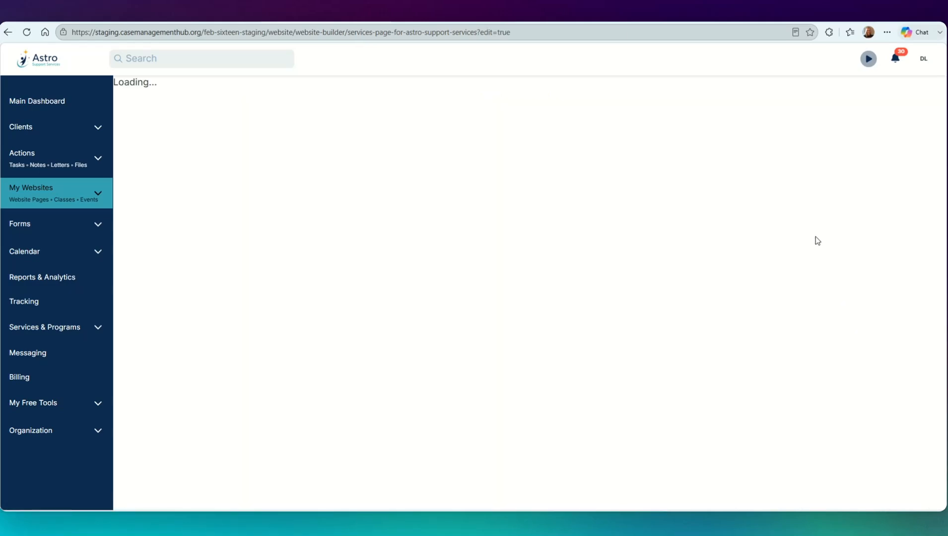